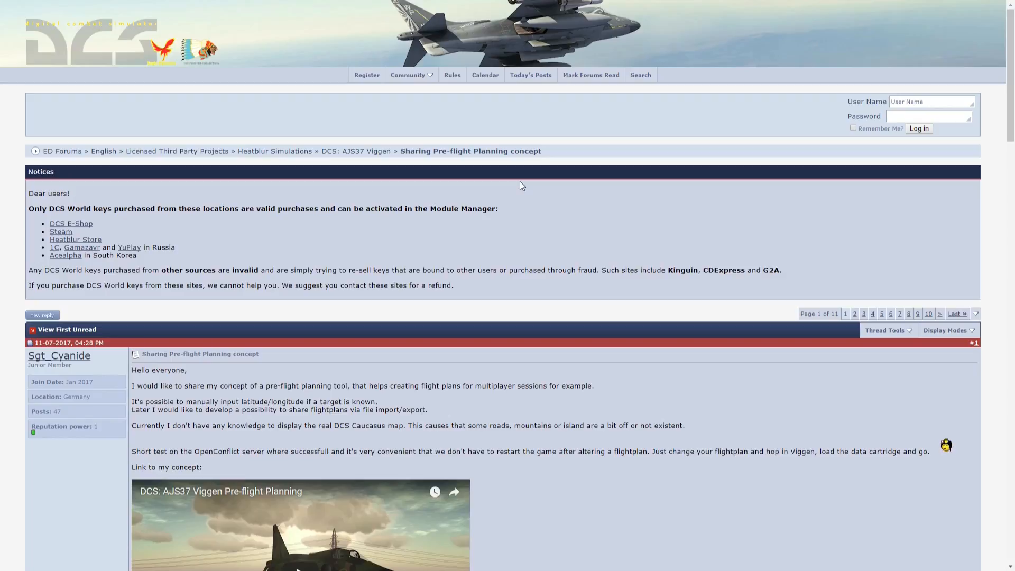
# Examine the thread's opening post down to the Mission Planner Download section, including the version 0.0.2 link and its archive password.
pyautogui.scroll(-4, 519, 181)
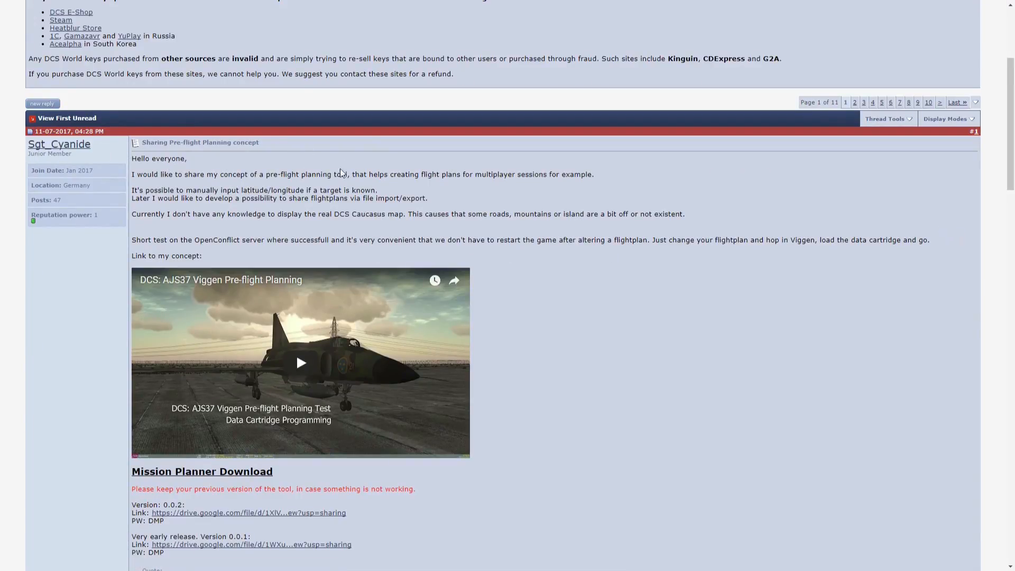
pyautogui.scroll(-3, 687, 375)
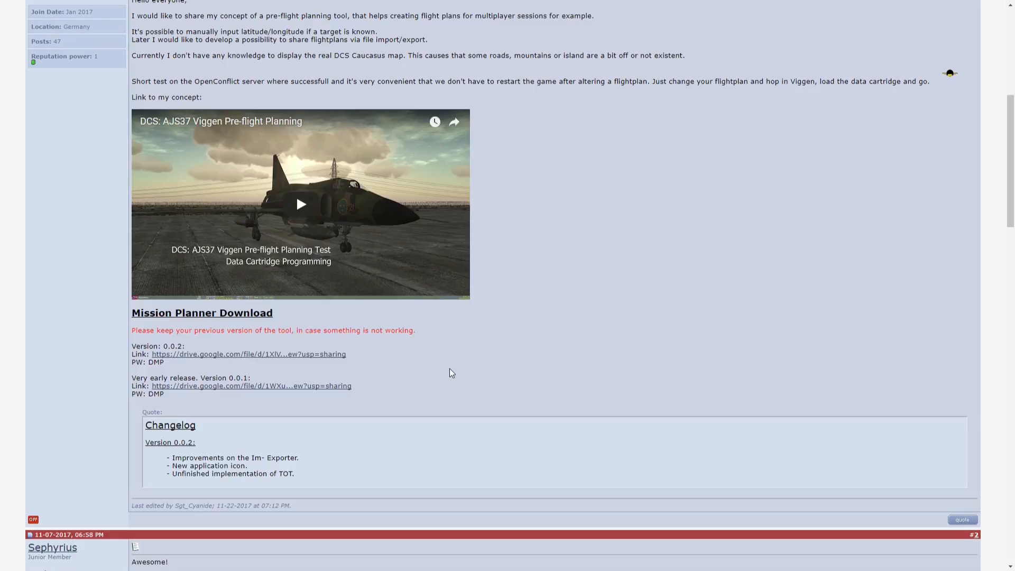
pyautogui.moveTo(163, 343); pyautogui.dragTo(187, 347)
pyautogui.click(417, 367)
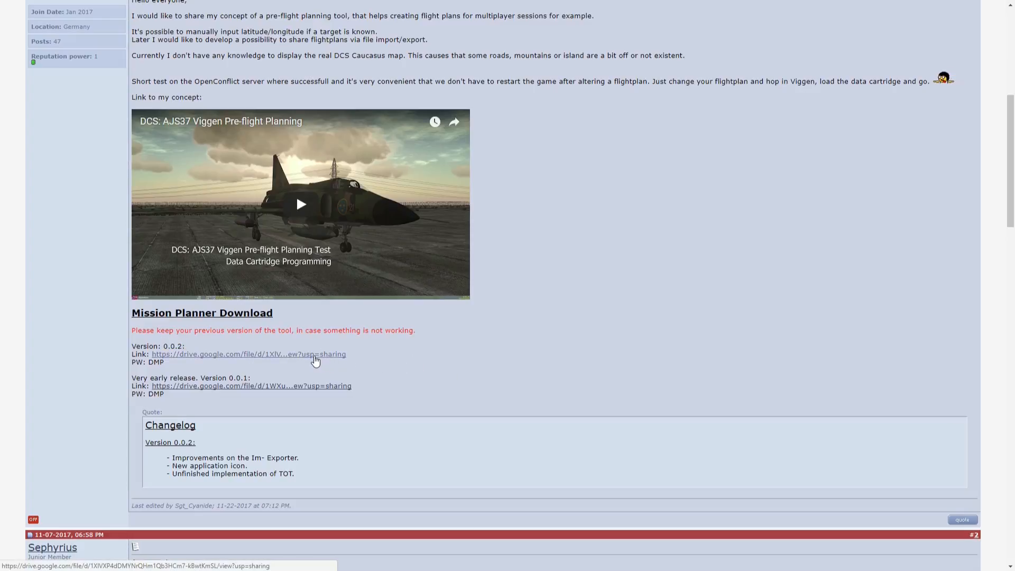
pyautogui.moveTo(168, 366); pyautogui.dragTo(136, 364)
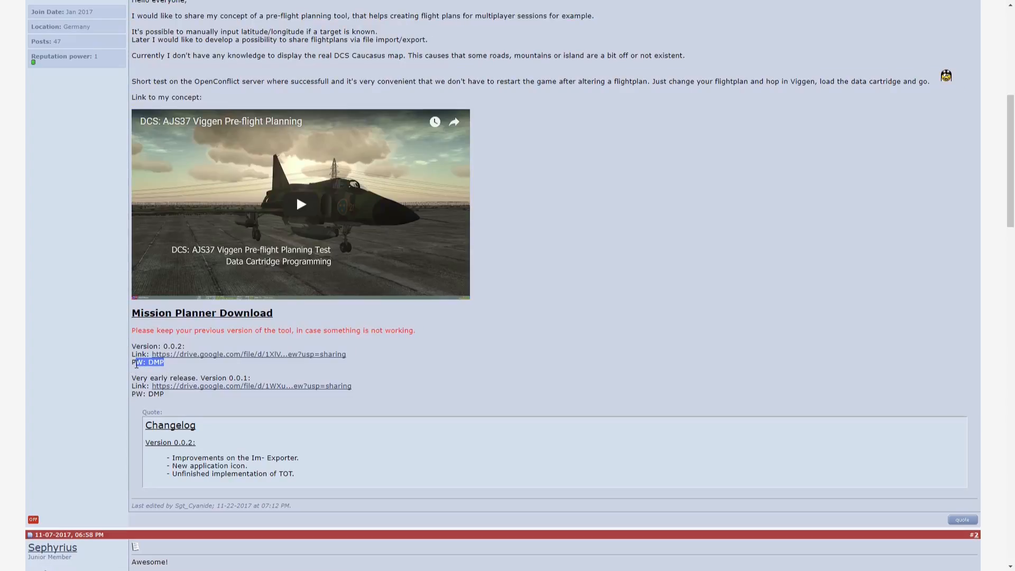
pyautogui.click(167, 369)
pyautogui.moveTo(151, 363); pyautogui.dragTo(165, 363)
pyautogui.click(411, 371)
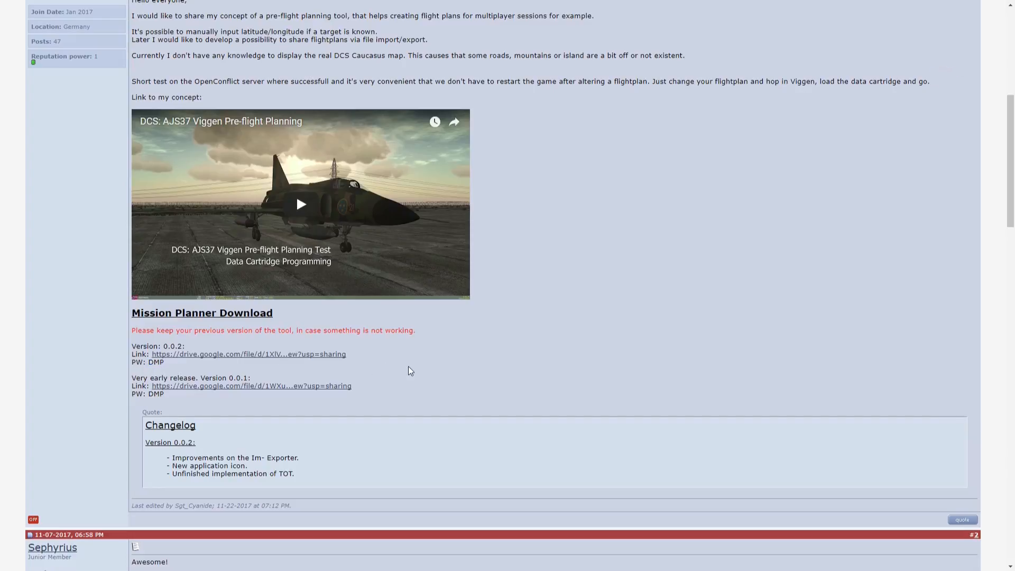
# Download DMP_0_0_2.7z from the version 0.0.2 link despite the virus-scan notice and show the file in its folder.
pyautogui.click(247, 361)
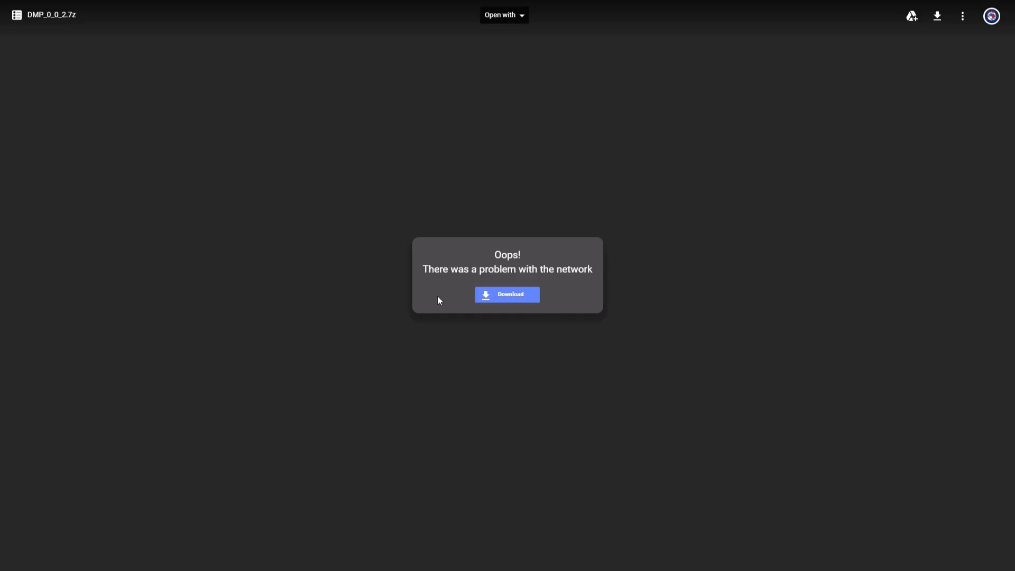
pyautogui.click(505, 299)
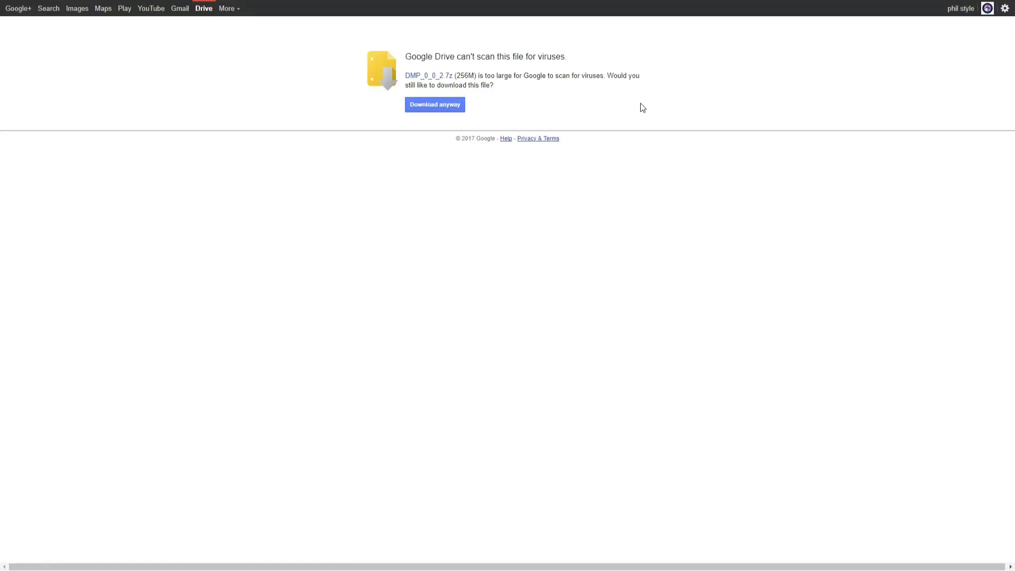
pyautogui.click(419, 106)
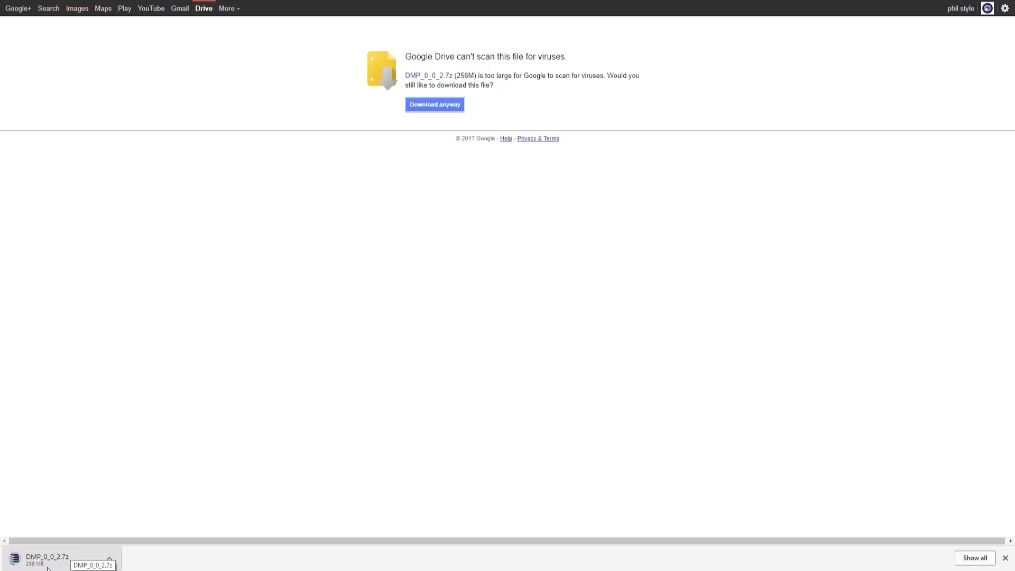
pyautogui.click(111, 562)
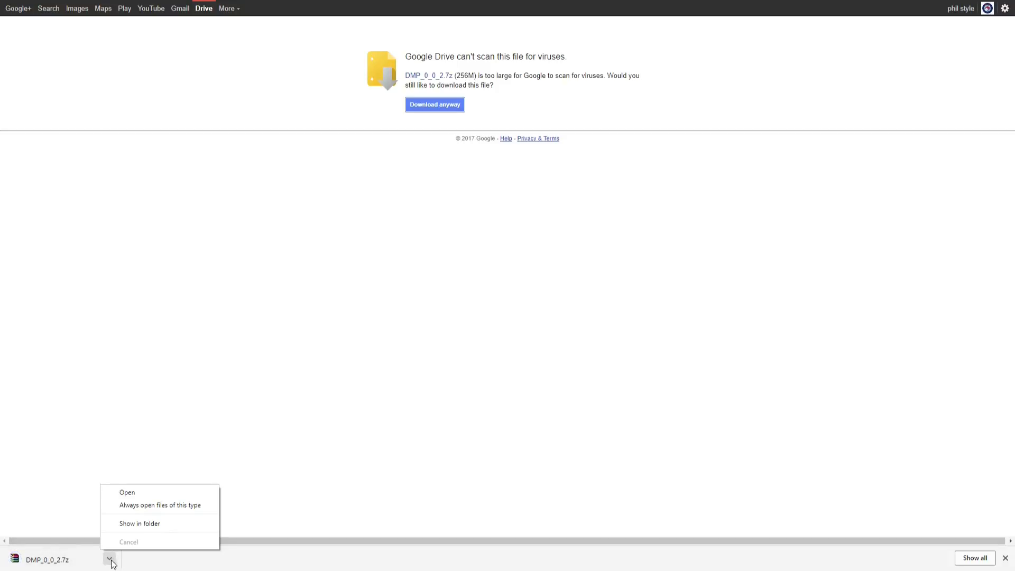
pyautogui.click(149, 528)
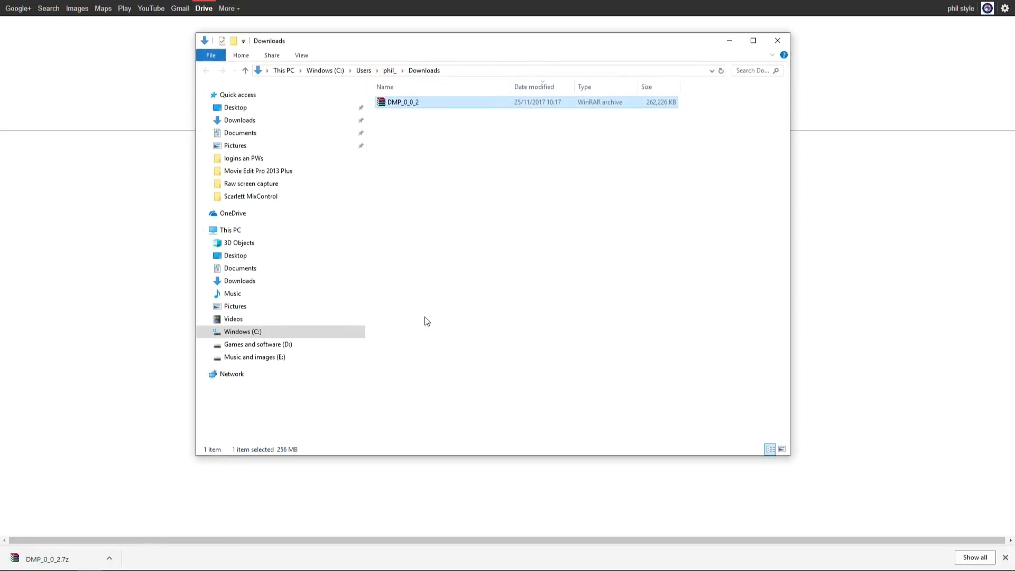
# Extract the DMP_0_0_2 archive into the Downloads folder, entering the archive password.
pyautogui.click(516, 257)
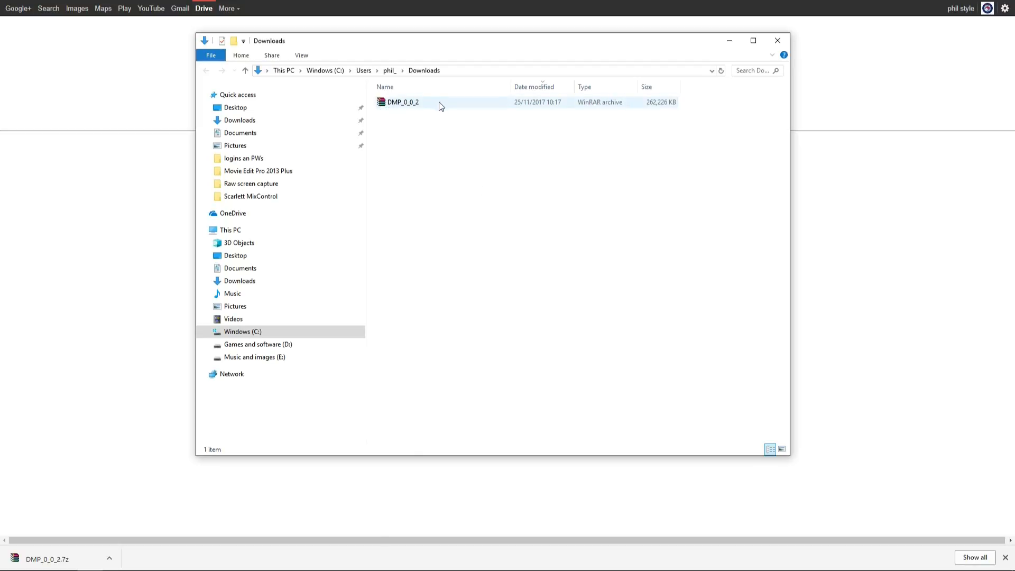
pyautogui.rightClick(402, 103)
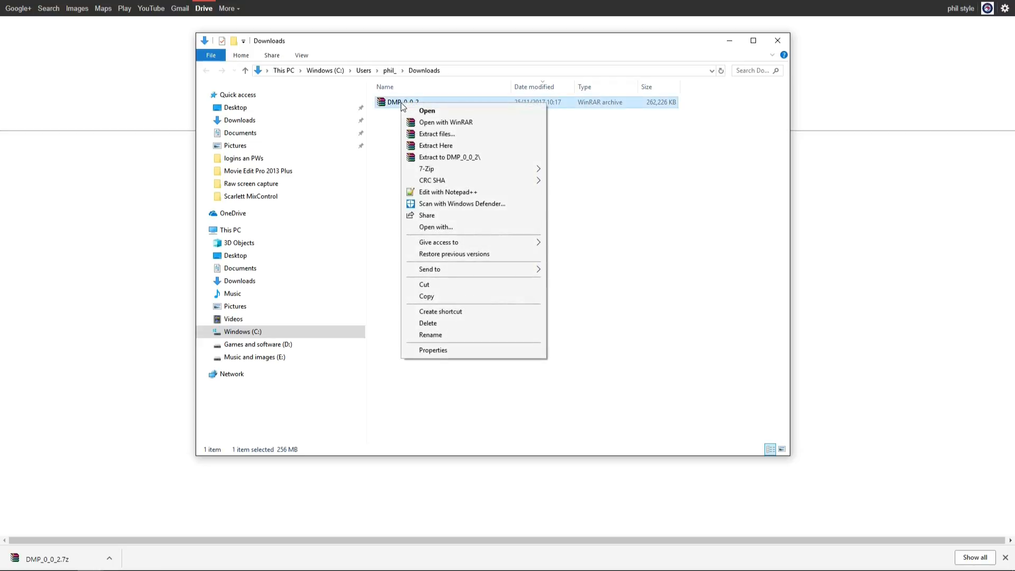
pyautogui.click(444, 147)
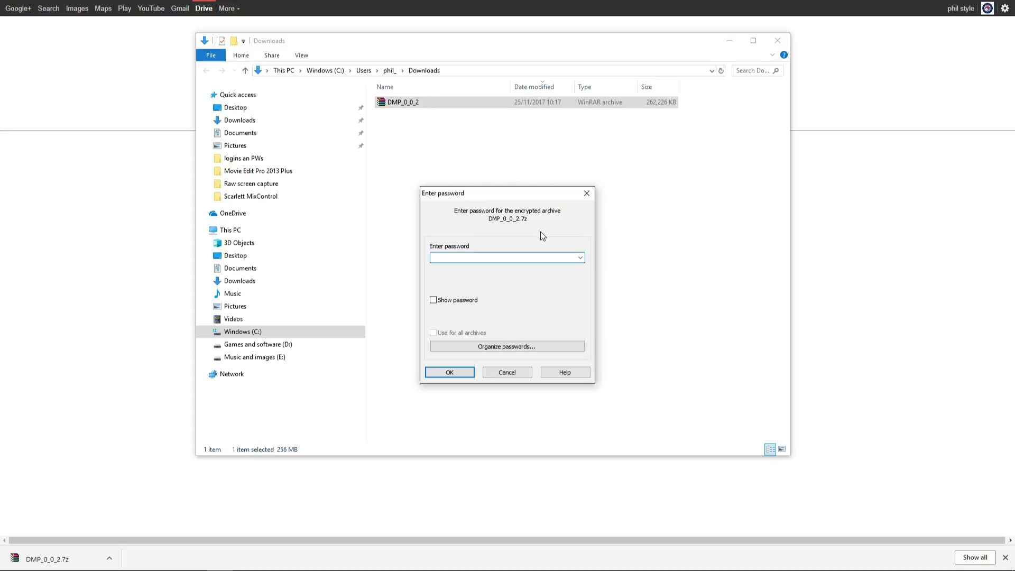
pyautogui.write('•••')
pyautogui.click(448, 372)
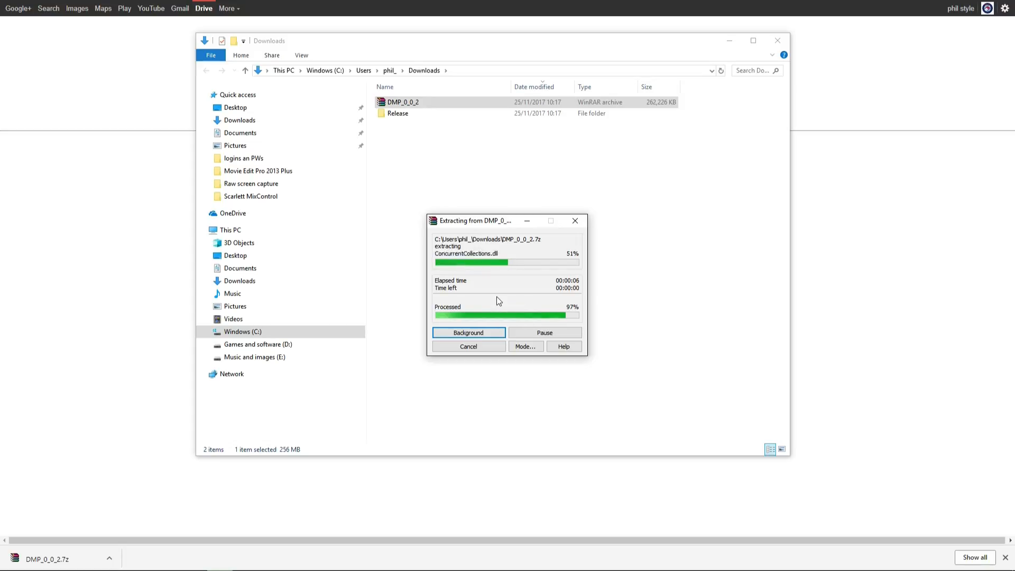
pyautogui.click(440, 163)
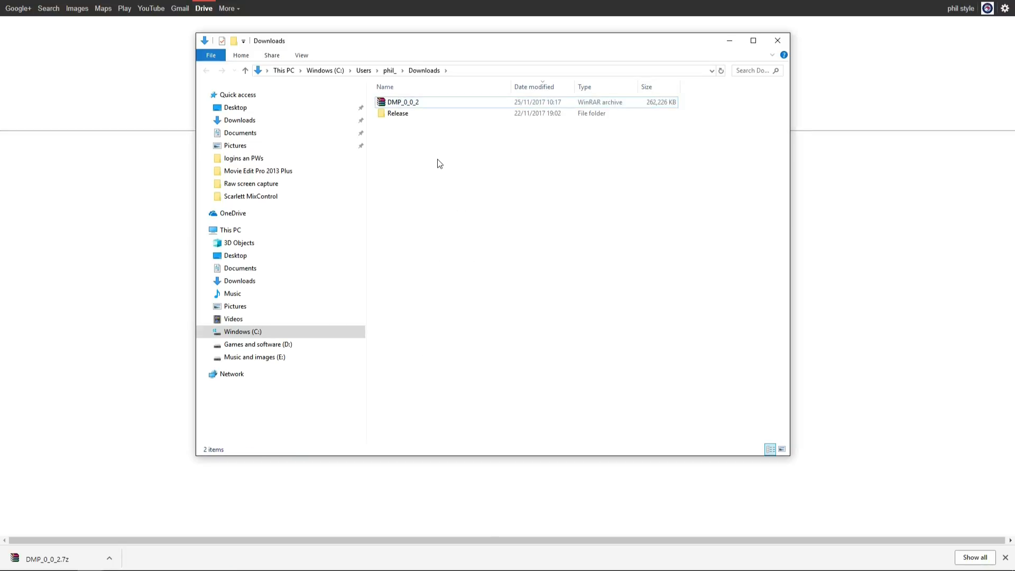
# Rename the extracted Release folder as "Viggen flight planner".
pyautogui.click(393, 114)
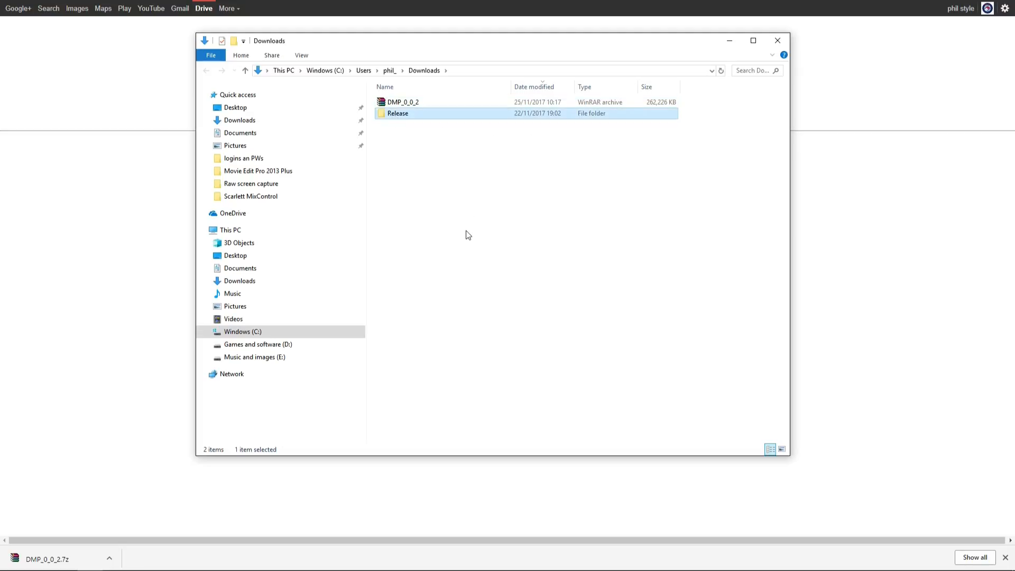
pyautogui.rightClick(398, 115)
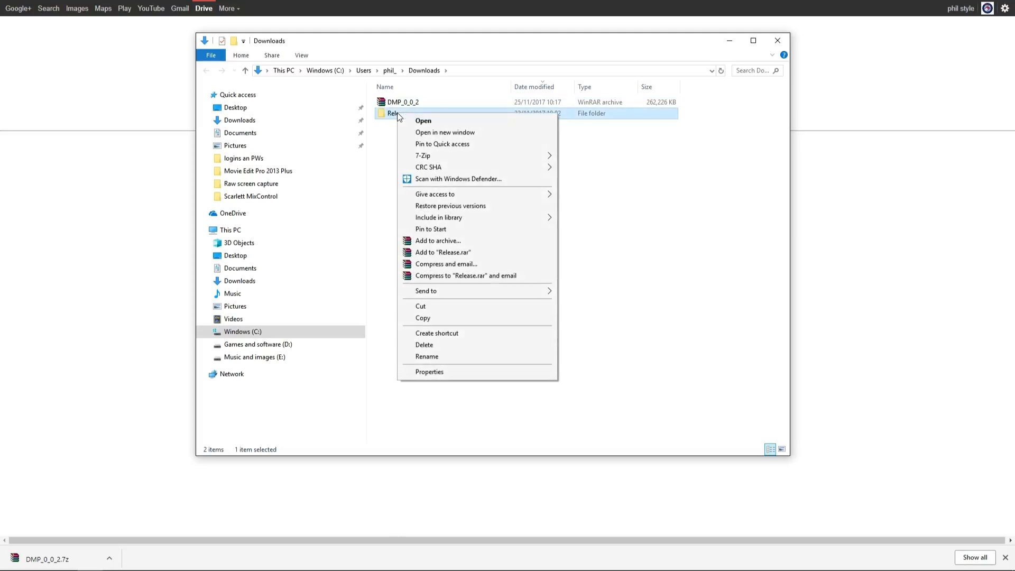
pyautogui.click(455, 355)
pyautogui.write('Viggen')
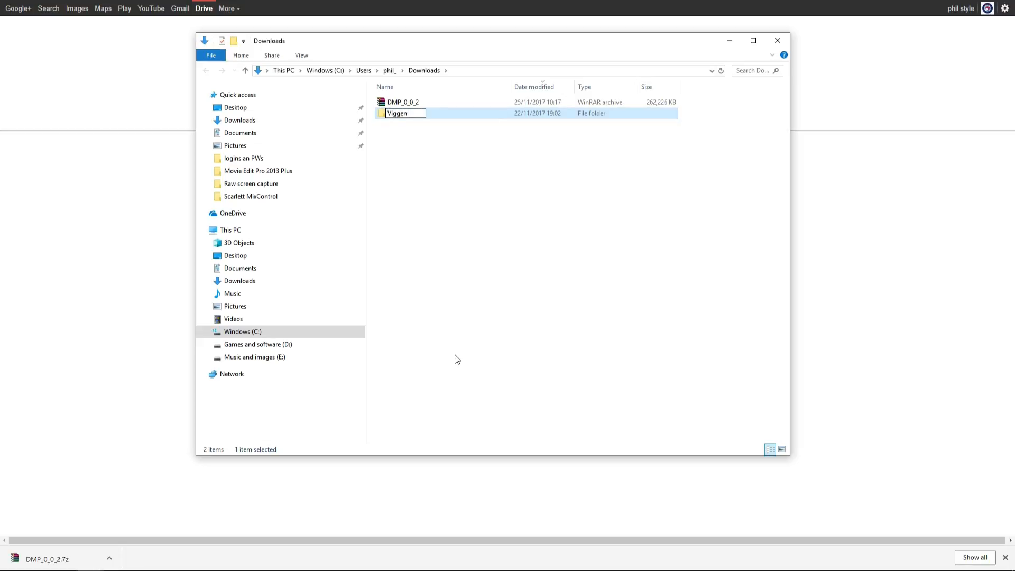
pyautogui.write(' flight planner')
pyautogui.press('Return')
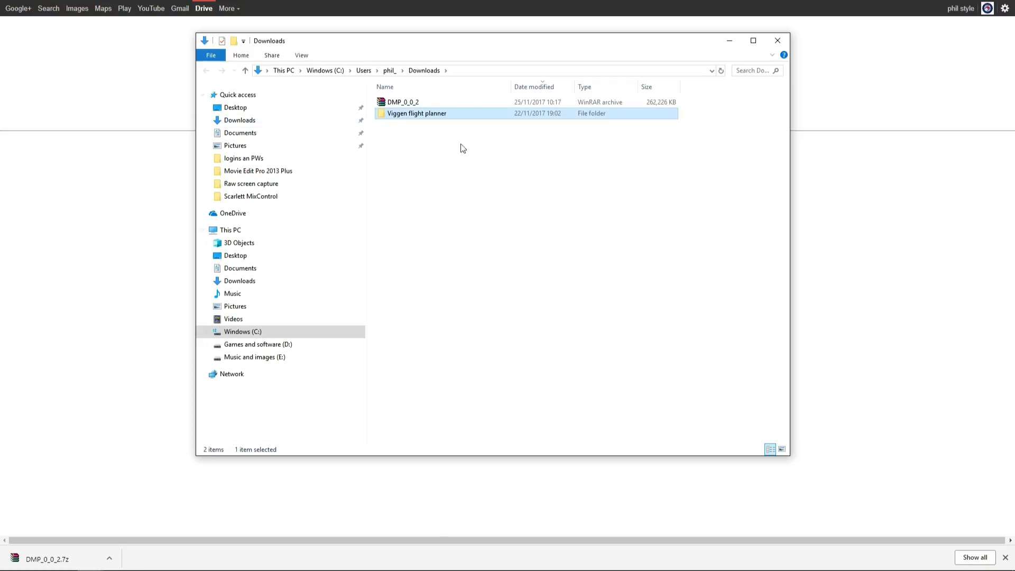
pyautogui.click(437, 139)
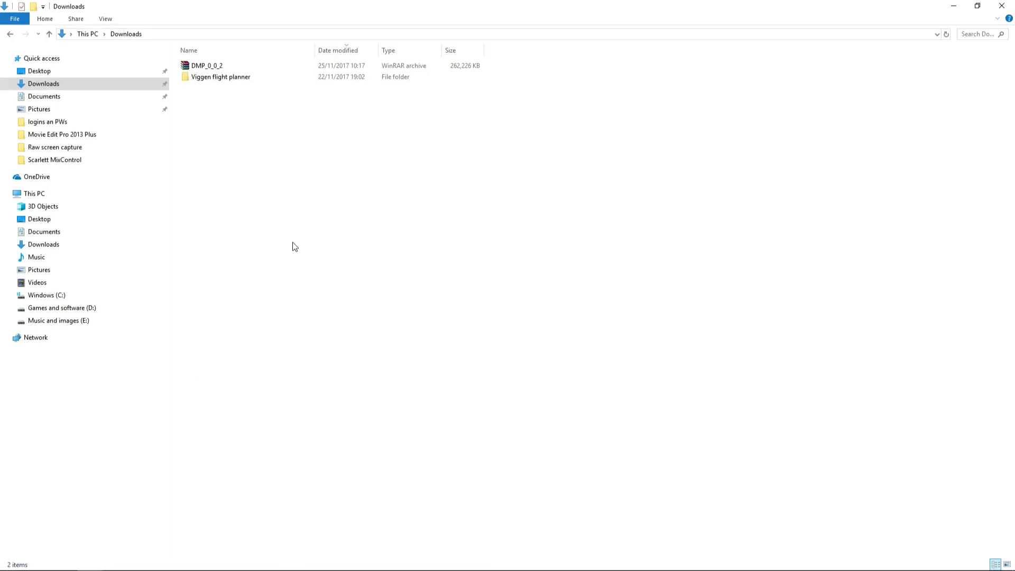
# Paste the Viggen flight planner folder into DCS World on the Games and software (D:) drive and launch DMP from it.
pyautogui.click(208, 78)
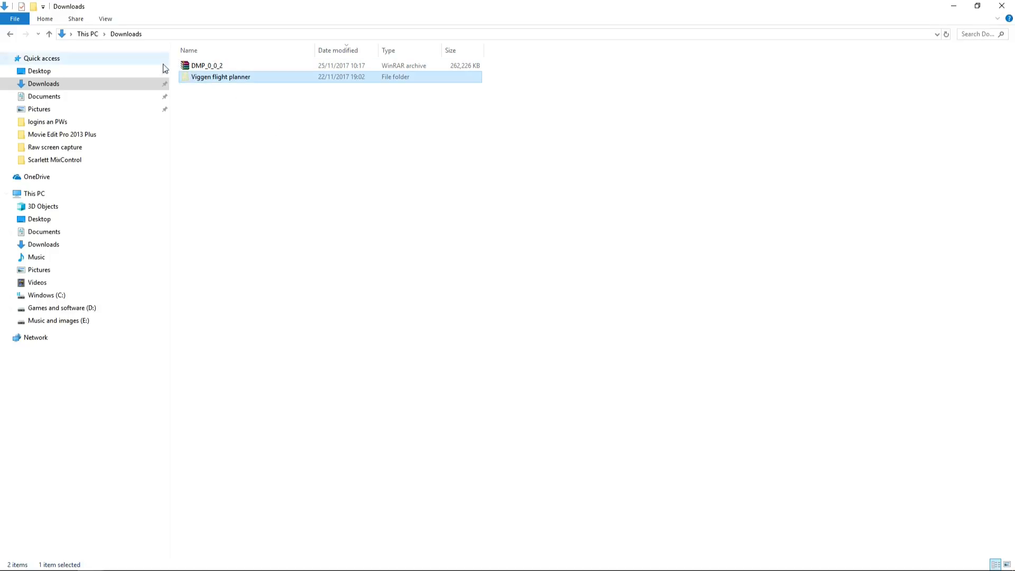
pyautogui.click(49, 308)
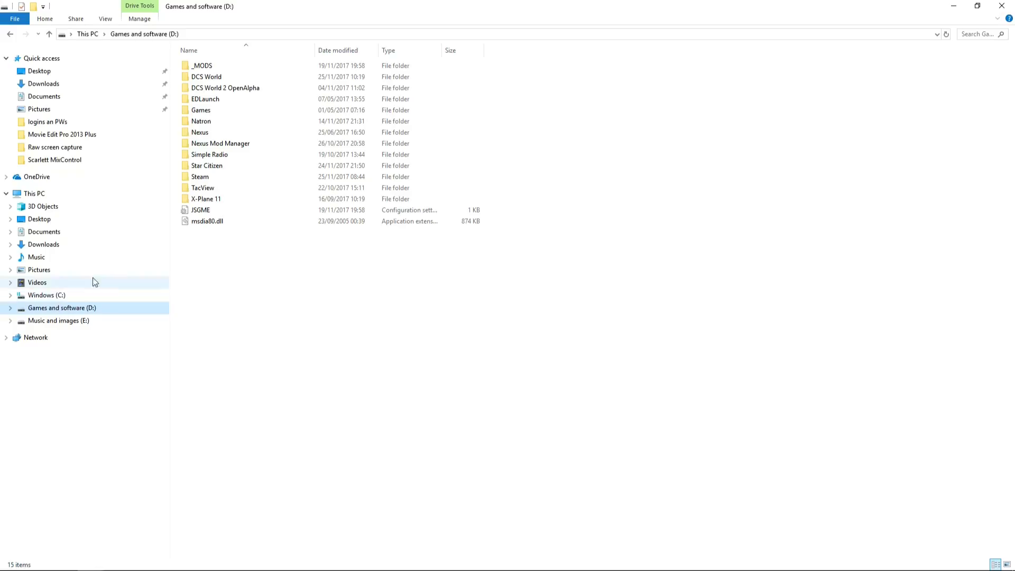
pyautogui.doubleClick(213, 78)
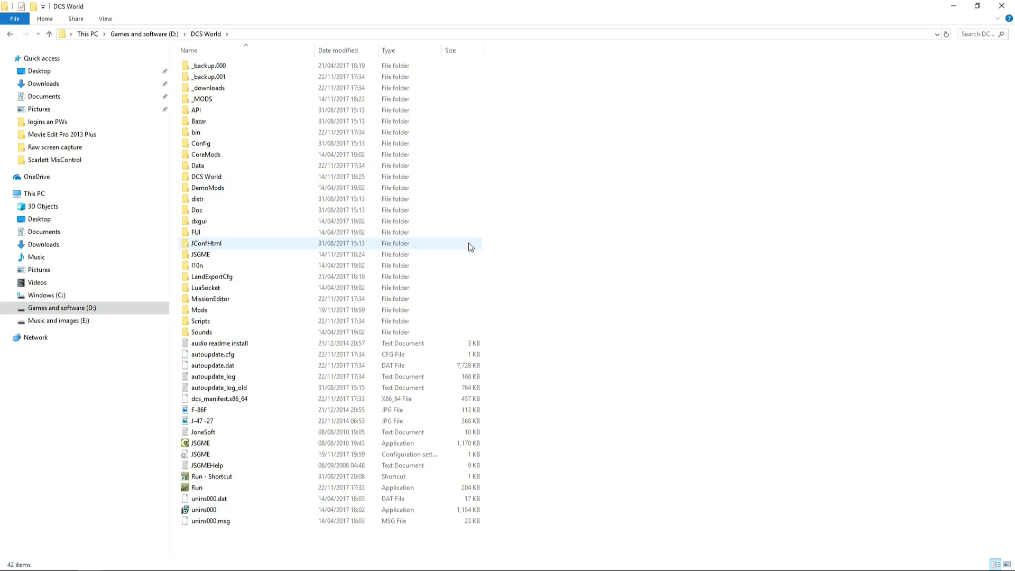
pyautogui.hotkey('ctrl', 'v')
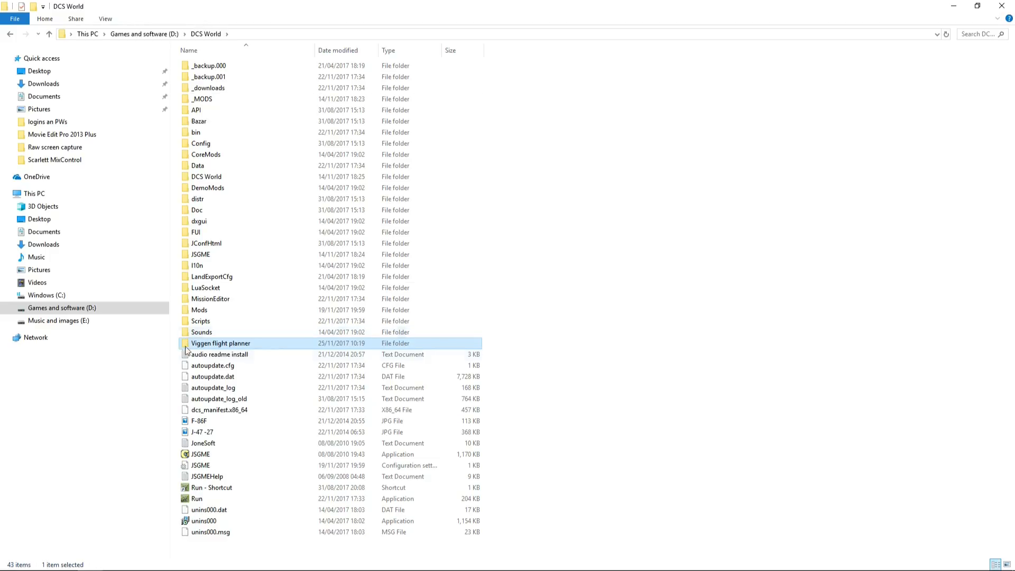
pyautogui.doubleClick(248, 344)
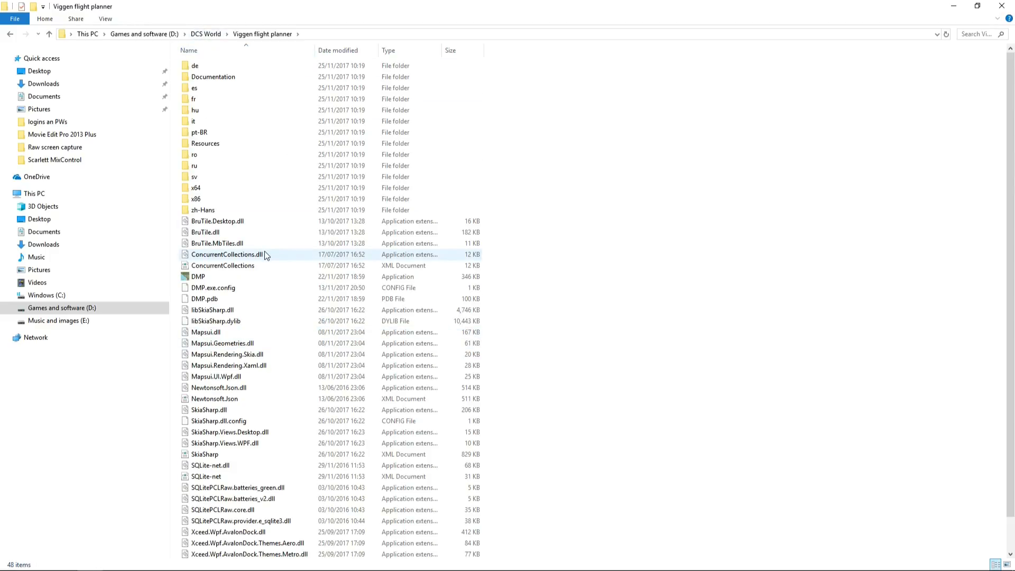
pyautogui.click(206, 280)
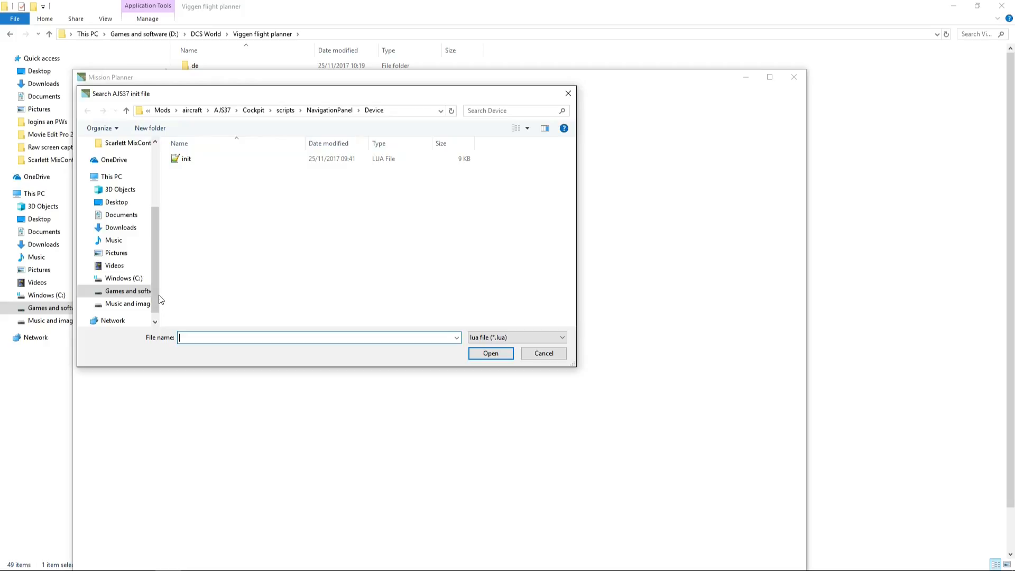
# Go back up to the DCS World folder in the AJS37 init file search.
pyautogui.click(149, 110)
pyautogui.click(188, 93)
pyautogui.click(150, 113)
pyautogui.click(152, 115)
pyautogui.click(150, 114)
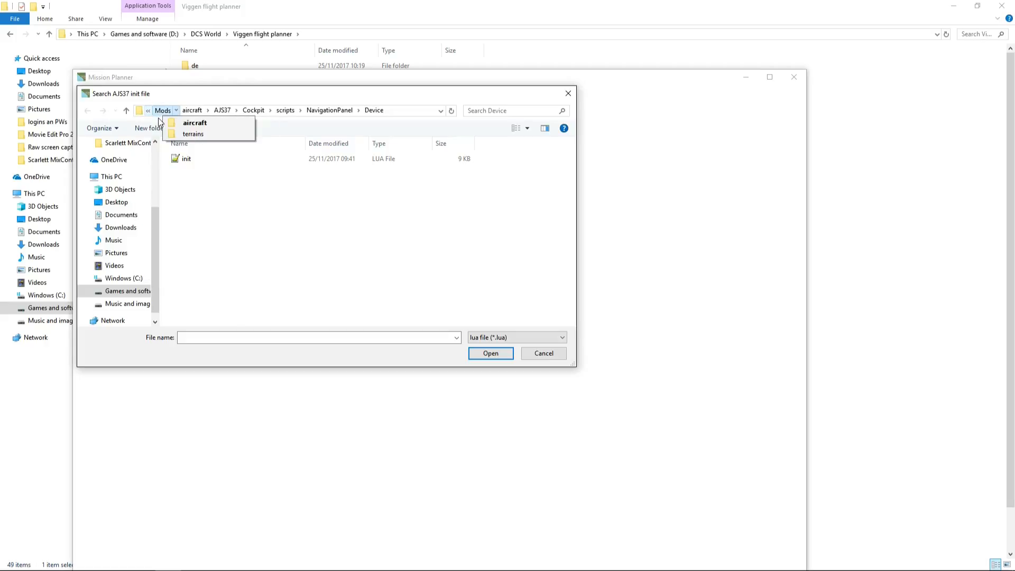
pyautogui.click(168, 123)
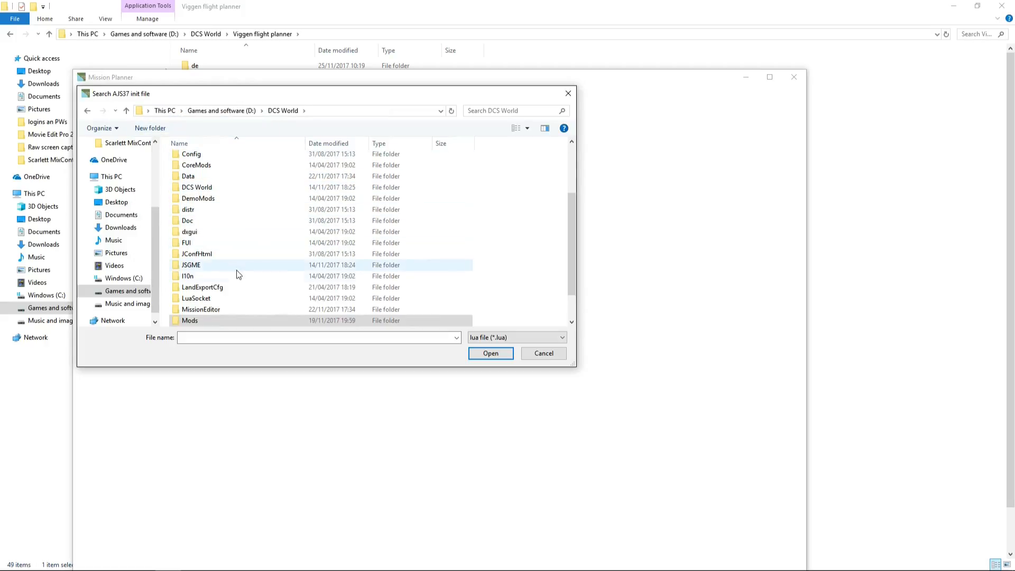
# Browse from DCS World to Mods\aircraft\AJS37\Cockpit\scripts\NavigationPanel\Device, where the AJS37 init file is stored.
pyautogui.doubleClick(196, 320)
pyautogui.click(207, 160)
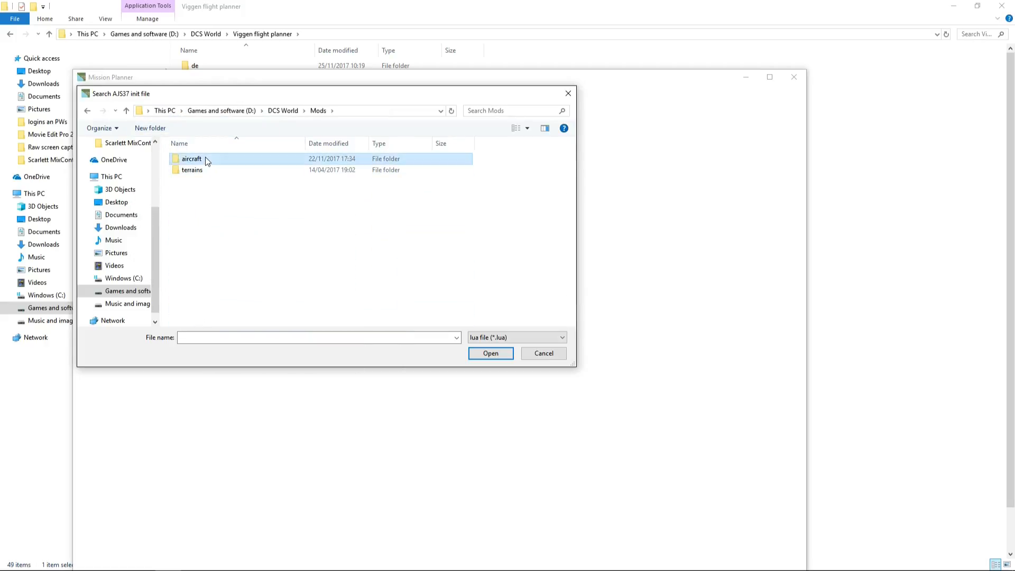
pyautogui.doubleClick(207, 160)
pyautogui.doubleClick(198, 160)
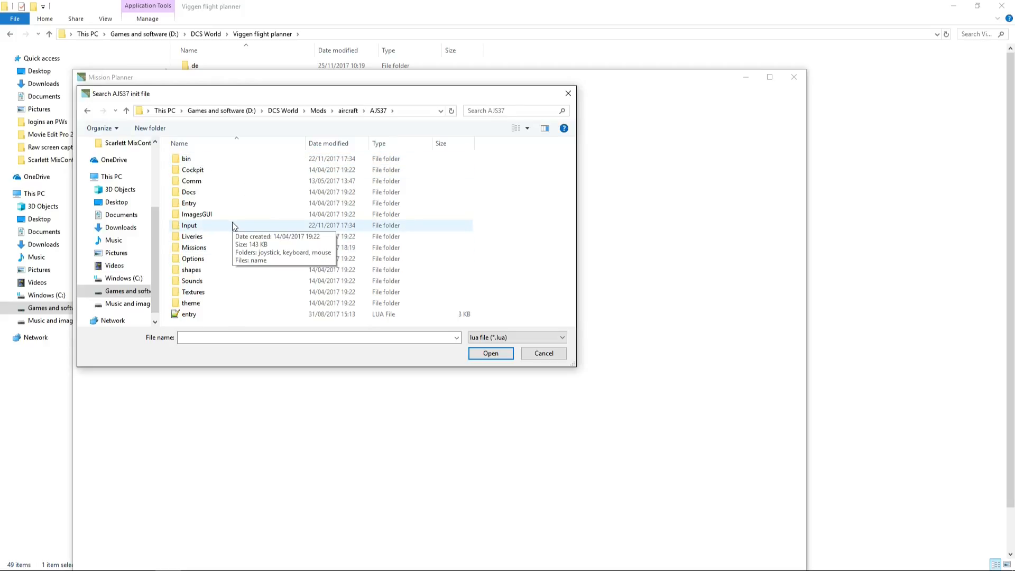
pyautogui.doubleClick(195, 170)
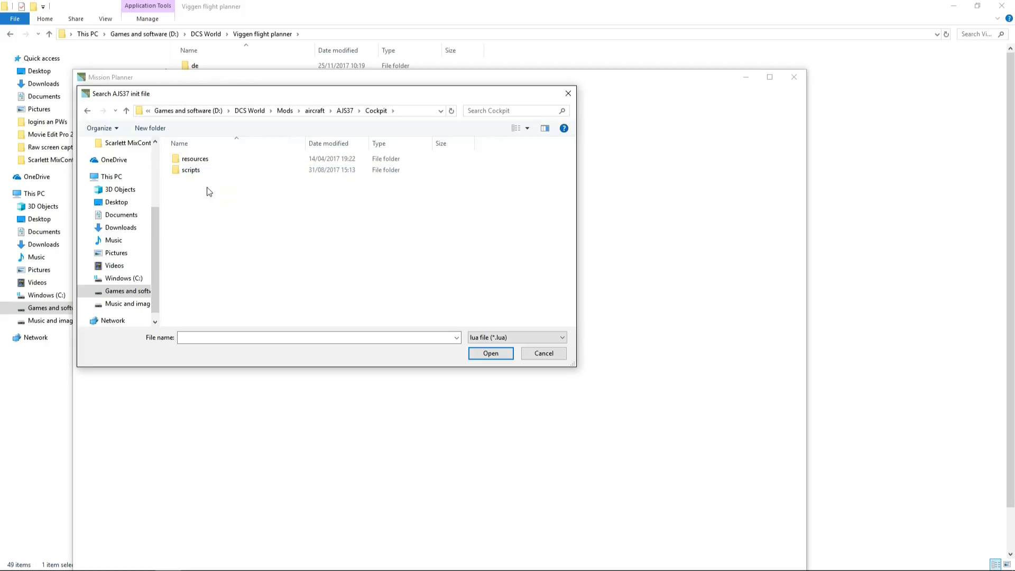
pyautogui.doubleClick(192, 171)
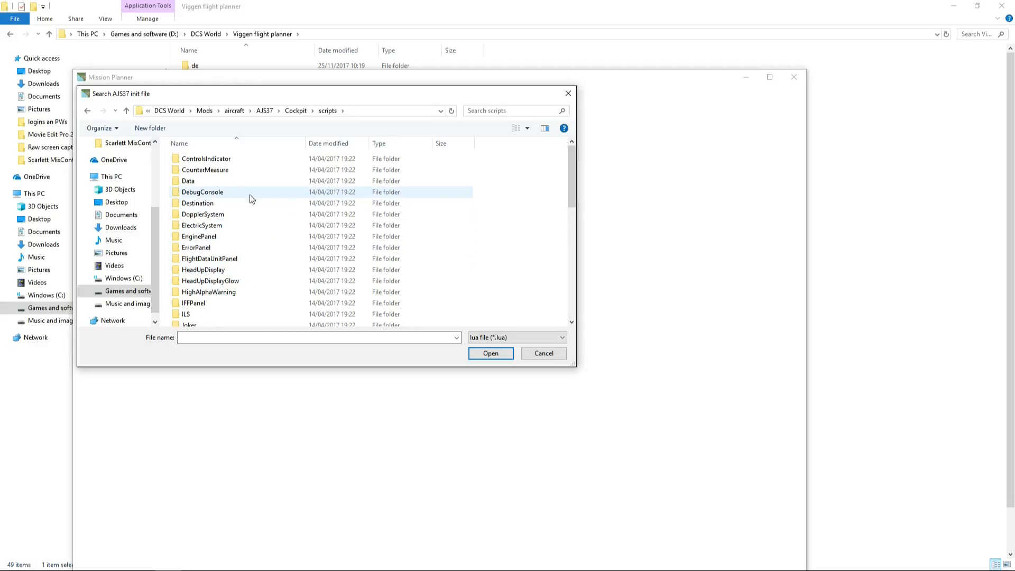
pyautogui.scroll(-5, 265, 203)
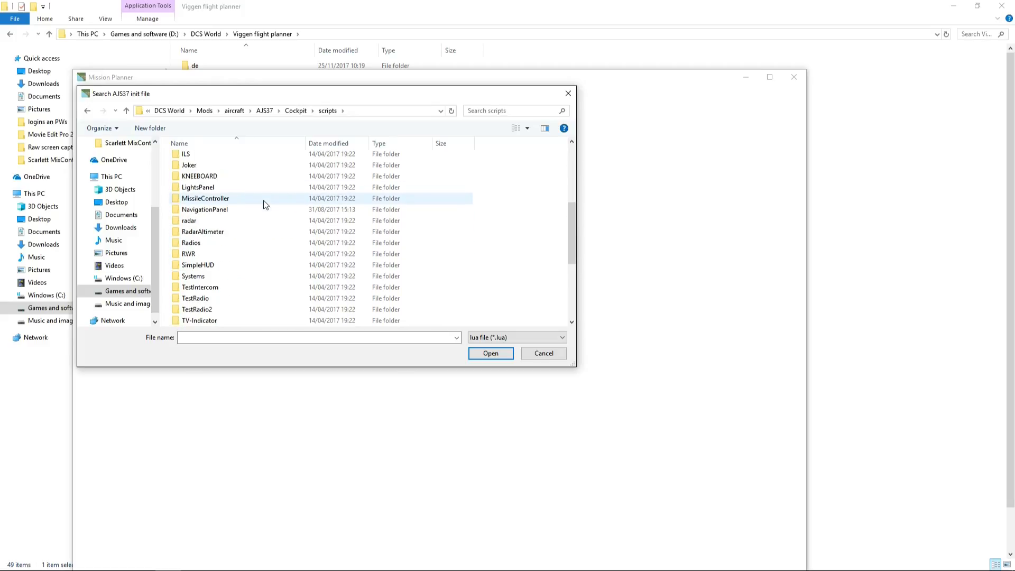
pyautogui.doubleClick(231, 211)
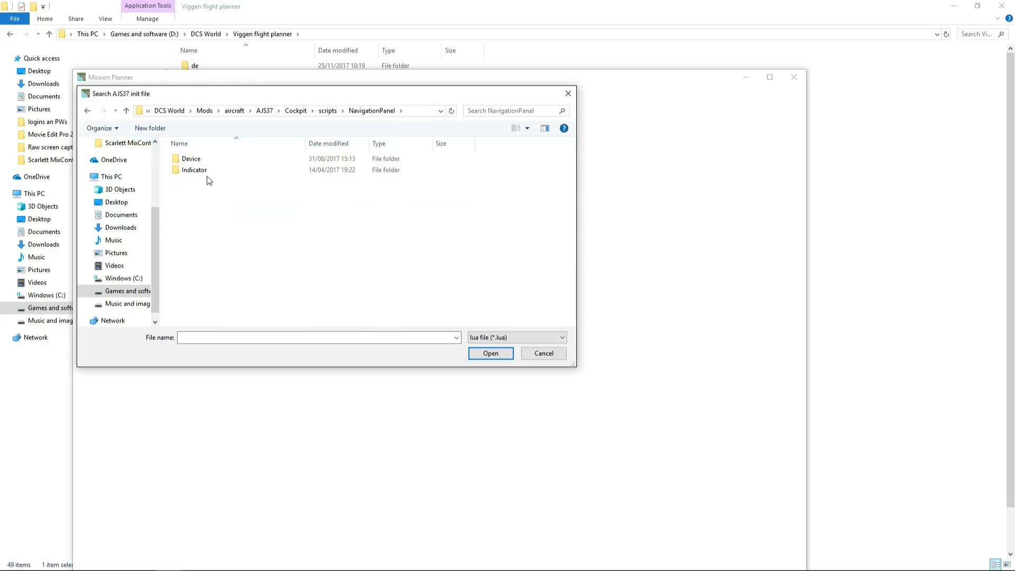
pyautogui.doubleClick(191, 158)
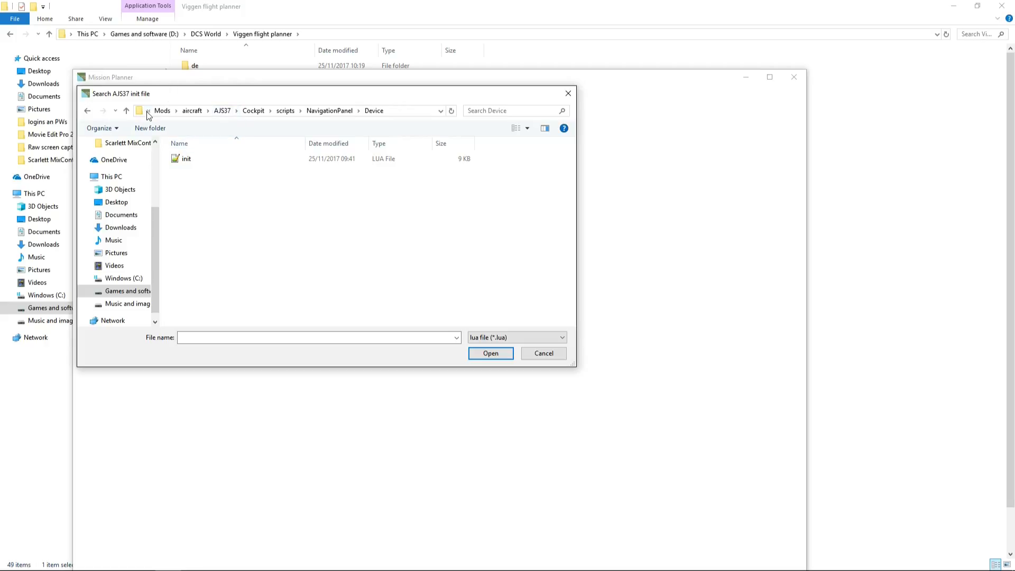
# Open the Manual text document from the Documentation folder of the Viggen flight planner.
pyautogui.moveTo(222, 95); pyautogui.dragTo(219, 139)
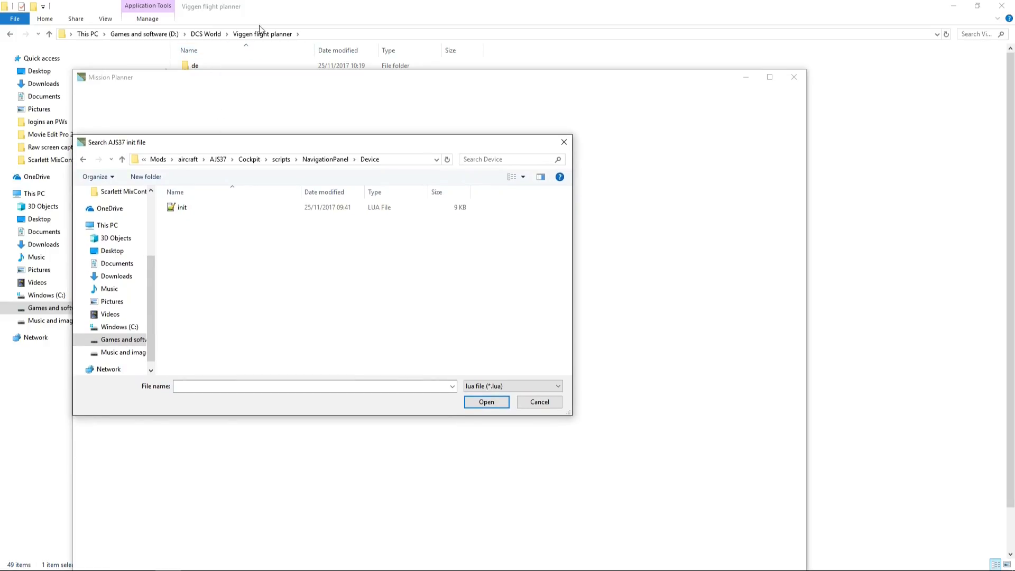
pyautogui.click(297, 16)
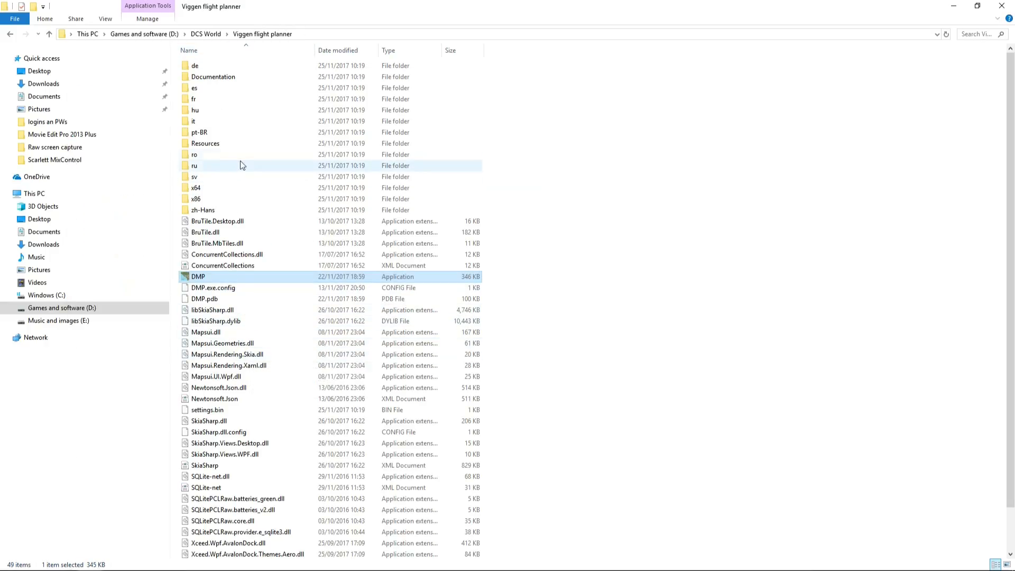
pyautogui.doubleClick(212, 78)
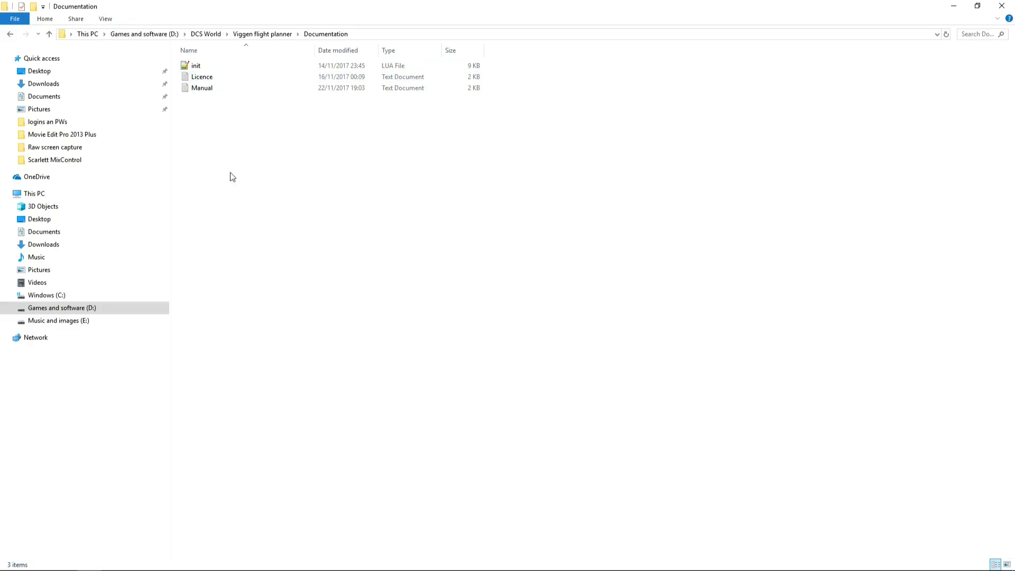
pyautogui.doubleClick(201, 89)
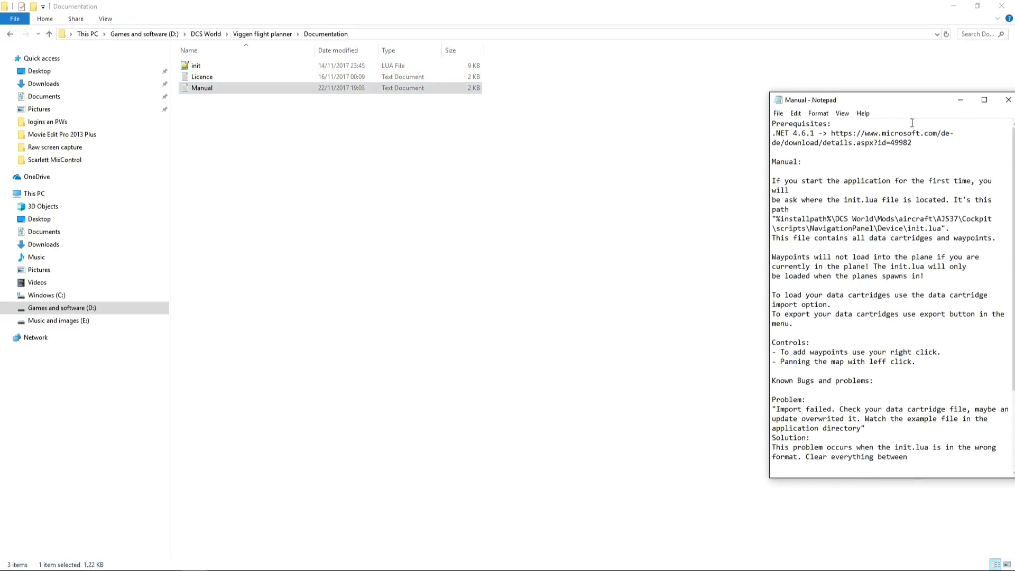
pyautogui.moveTo(913, 108); pyautogui.dragTo(635, 116)
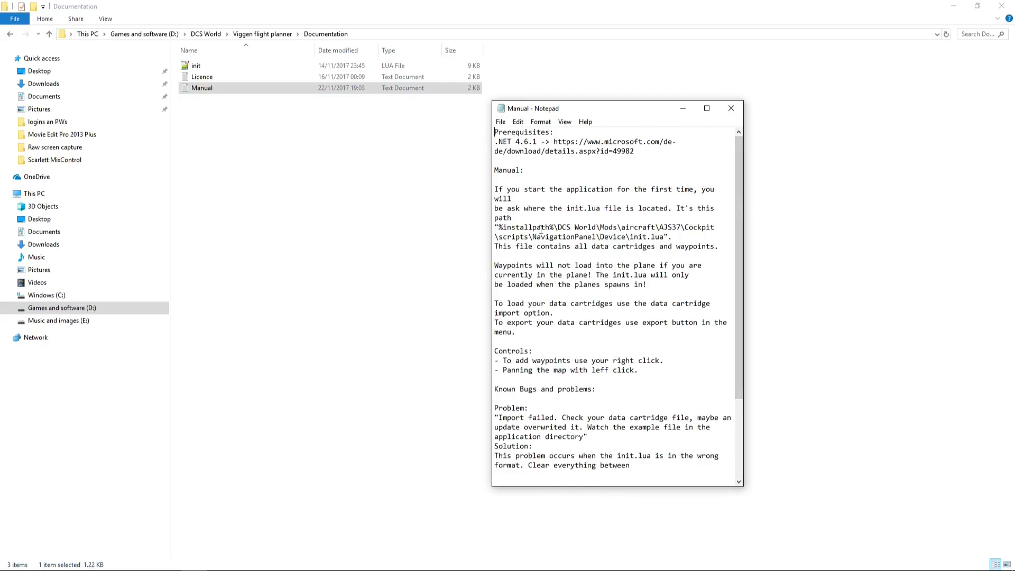
# Read the init.lua path given in the manual and close the manual.
pyautogui.moveTo(567, 227); pyautogui.dragTo(653, 238)
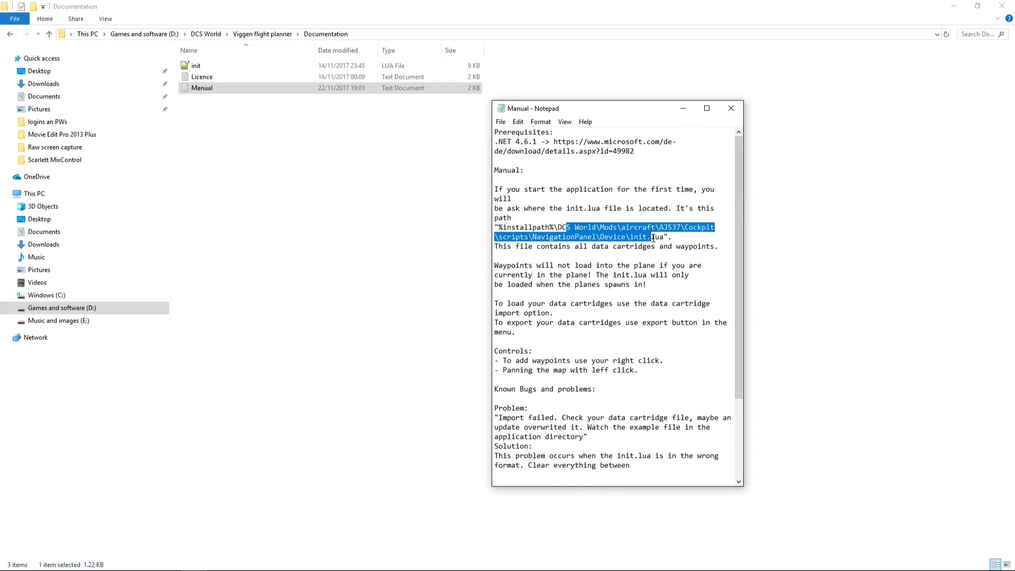
pyautogui.click(653, 237)
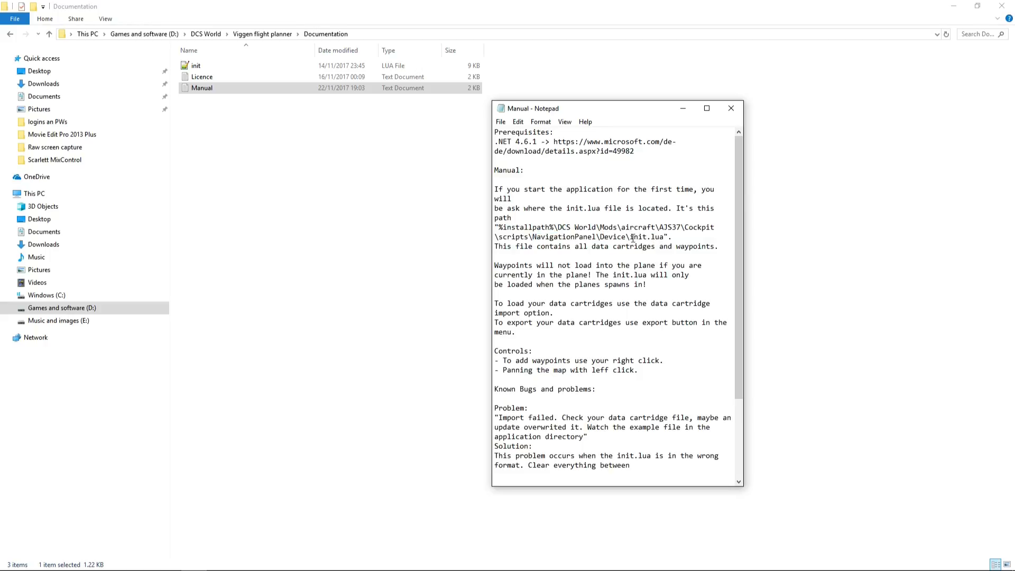
pyautogui.moveTo(664, 237); pyautogui.dragTo(629, 236)
pyautogui.click(667, 247)
pyautogui.moveTo(737, 366); pyautogui.dragTo(634, 274)
pyautogui.click(731, 108)
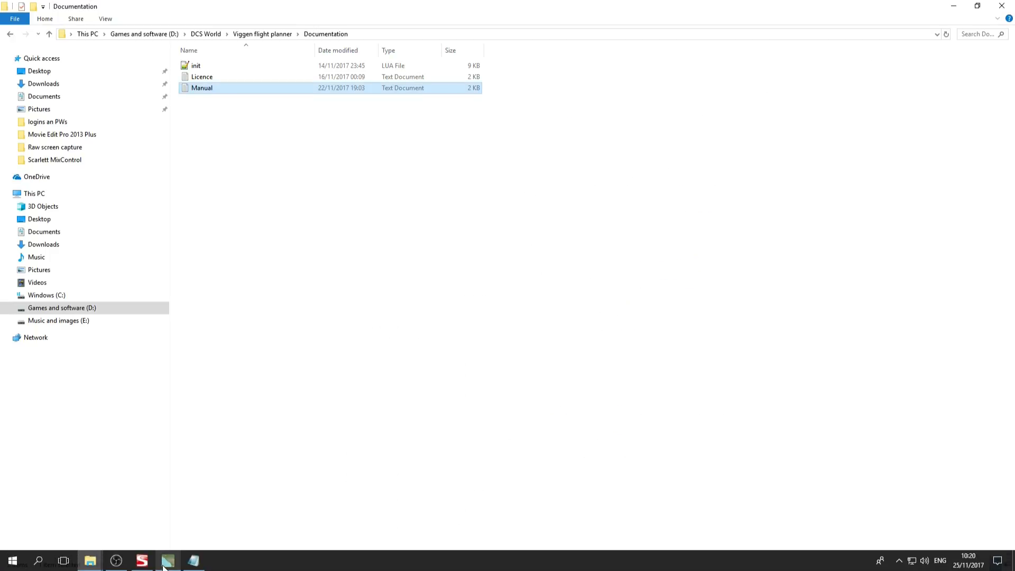
# Return to Mission Planner and load the init file from the Device folder as the AJS37 init file.
pyautogui.click(166, 565)
pyautogui.click(177, 210)
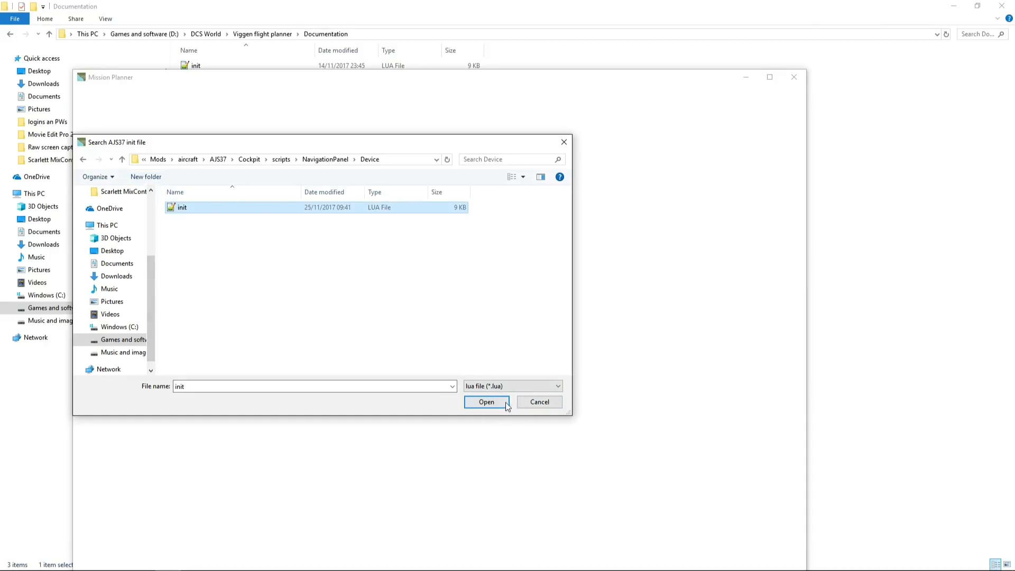
pyautogui.click(486, 402)
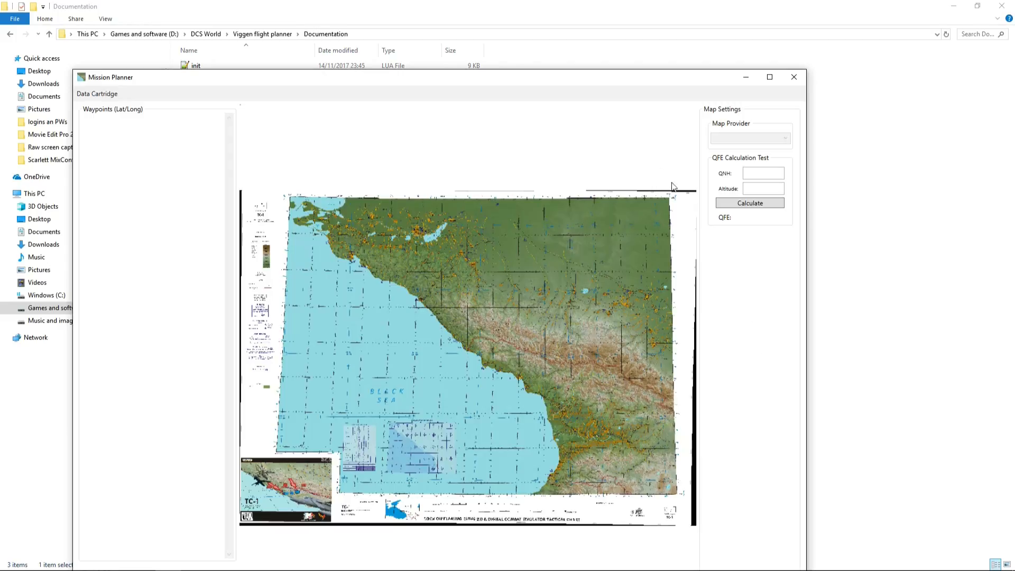
pyautogui.moveTo(588, 83); pyautogui.dragTo(621, 33)
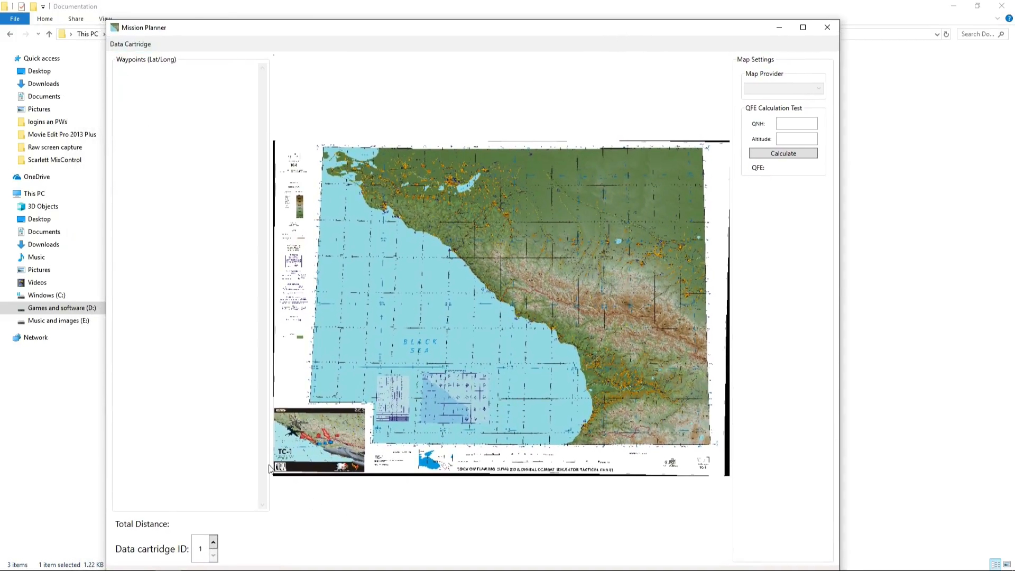
# Examine the Black Sea region chart in the planner at different zoom levels.
pyautogui.scroll(6, 519, 329)
pyautogui.scroll(-4, 518, 265)
pyautogui.moveTo(646, 112); pyautogui.dragTo(548, 285)
pyautogui.moveTo(664, 241); pyautogui.dragTo(713, 153)
pyautogui.moveTo(628, 428); pyautogui.dragTo(574, 317)
pyautogui.scroll(-5, 574, 320)
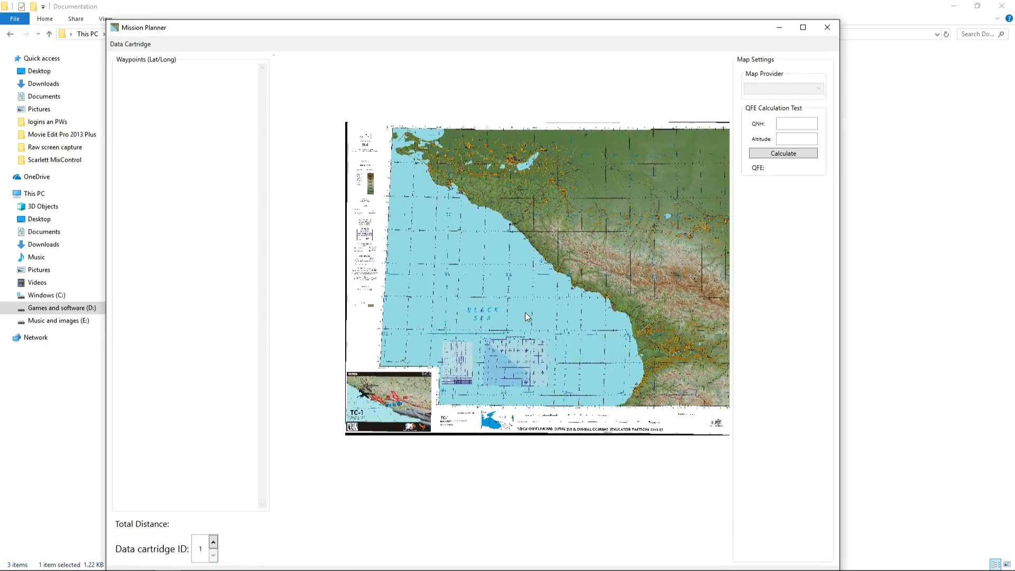
pyautogui.moveTo(524, 312); pyautogui.dragTo(479, 321)
pyautogui.scroll(1, 479, 321)
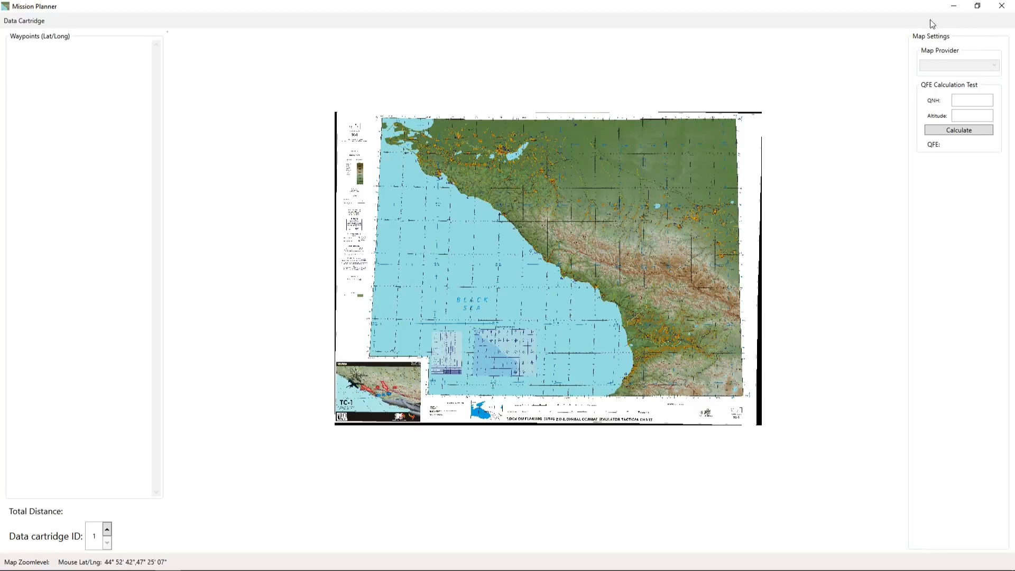
# Step through the data cartridge IDs and return to ID 1.
pyautogui.click(968, 114)
pyautogui.click(107, 531)
pyautogui.click(107, 531)
pyautogui.click(107, 531)
pyautogui.click(108, 543)
pyautogui.click(108, 542)
pyautogui.click(107, 542)
pyautogui.click(98, 538)
pyautogui.doubleClick(92, 537)
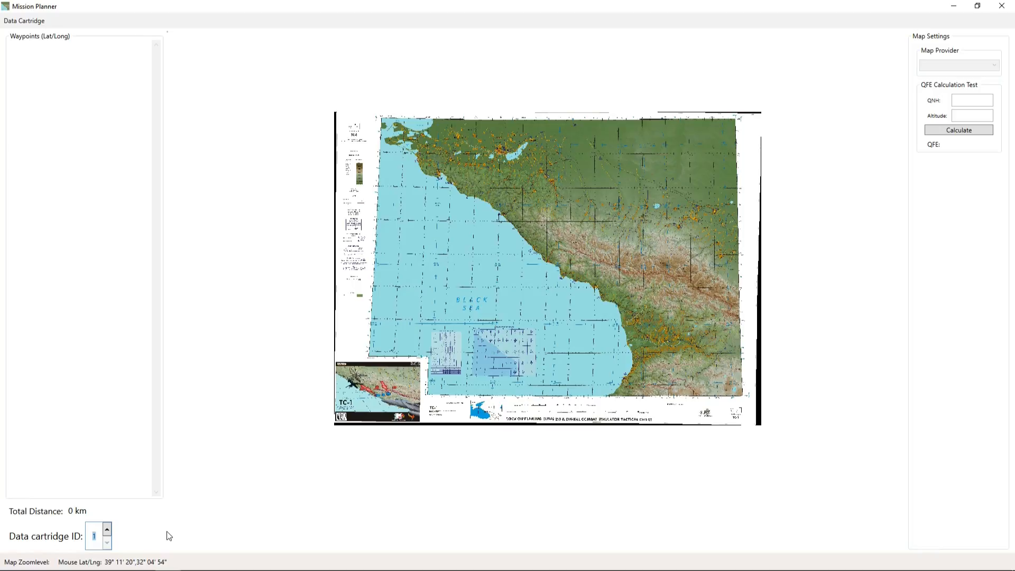
# Examine the chart along the coast from Sochi-Adler past Gudauta and Sukhumi, checking where the airfields lie.
pyautogui.scroll(6, 404, 316)
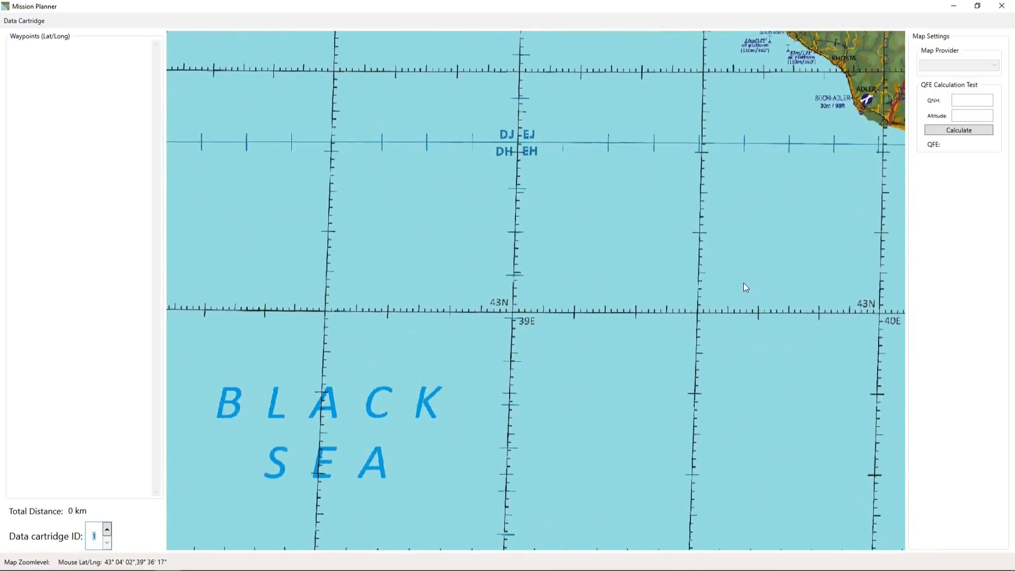
pyautogui.scroll(-7, 639, 318)
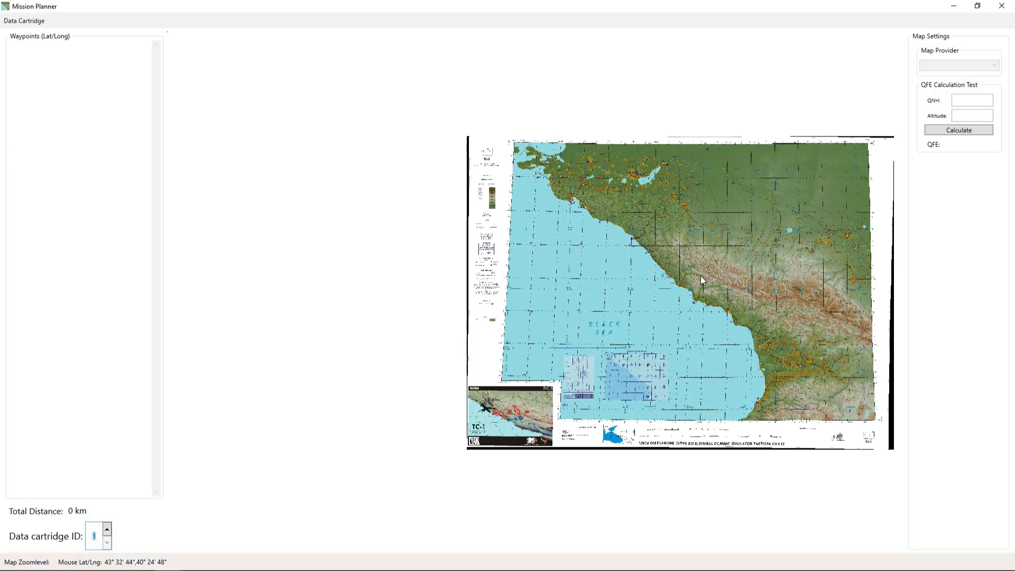
pyautogui.scroll(5, 700, 276)
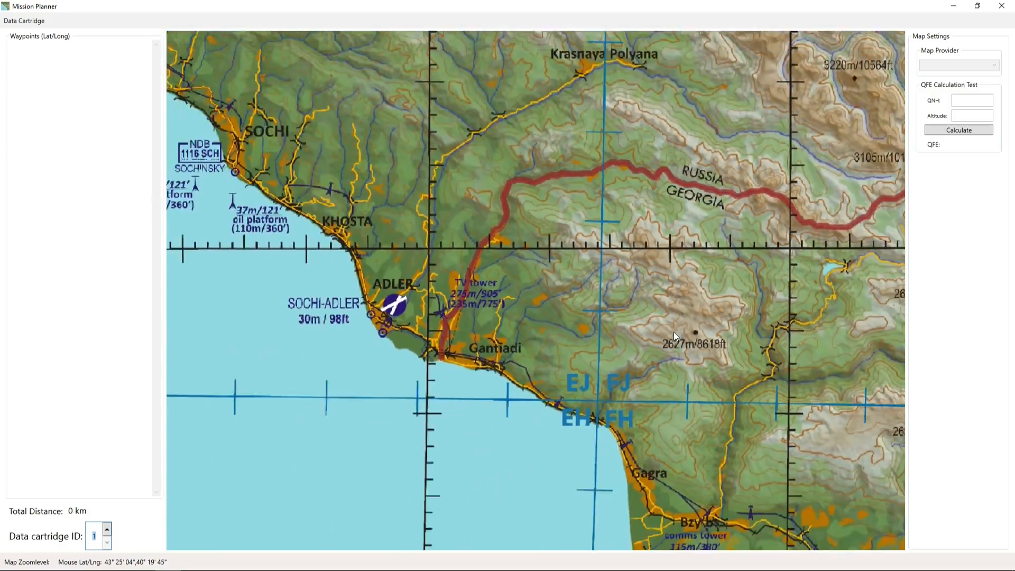
pyautogui.scroll(-3, 673, 331)
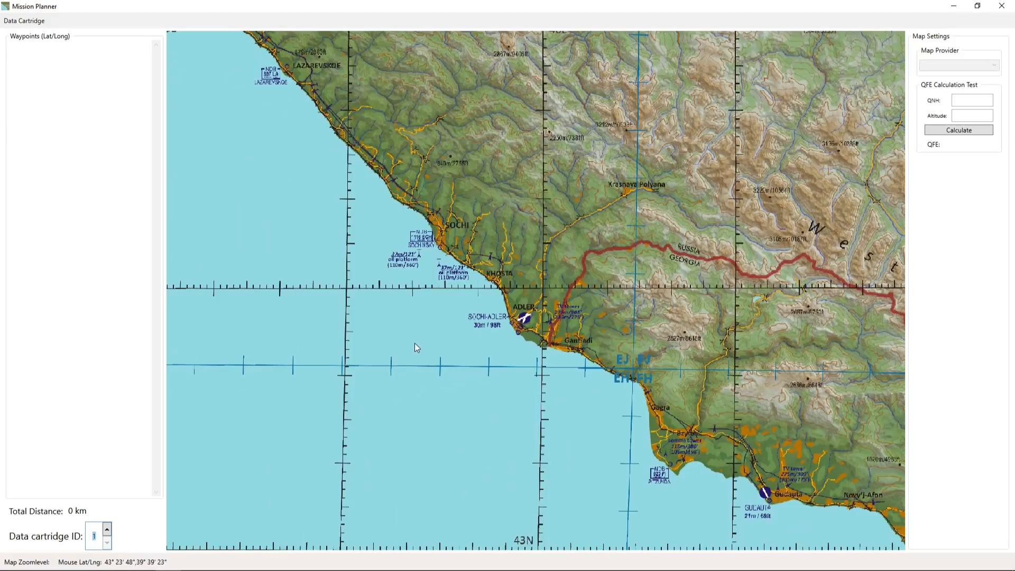
pyautogui.moveTo(334, 211); pyautogui.dragTo(414, 359)
pyautogui.scroll(-4, 414, 359)
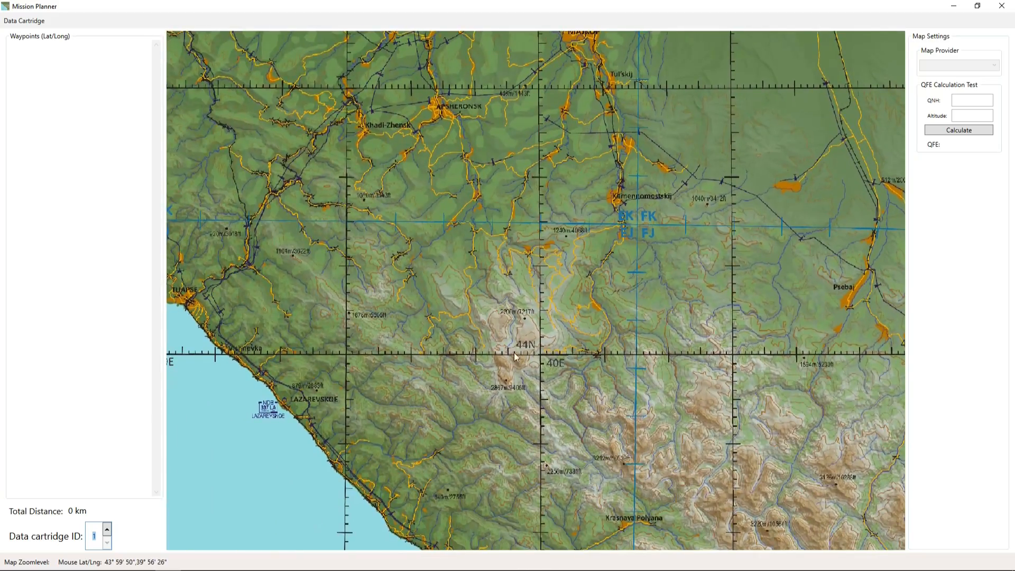
pyautogui.scroll(5, 671, 433)
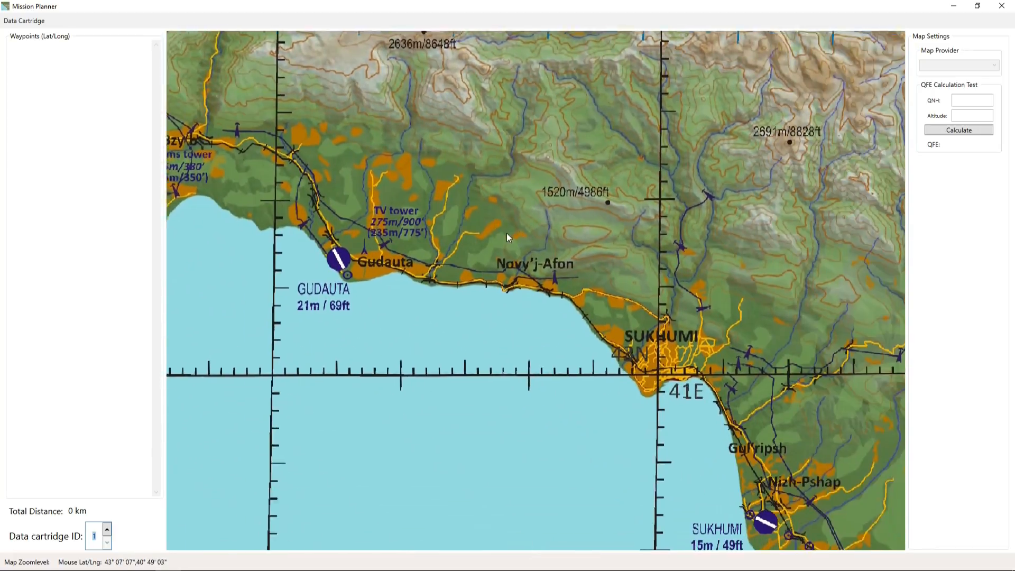
pyautogui.moveTo(776, 544); pyautogui.dragTo(573, 347)
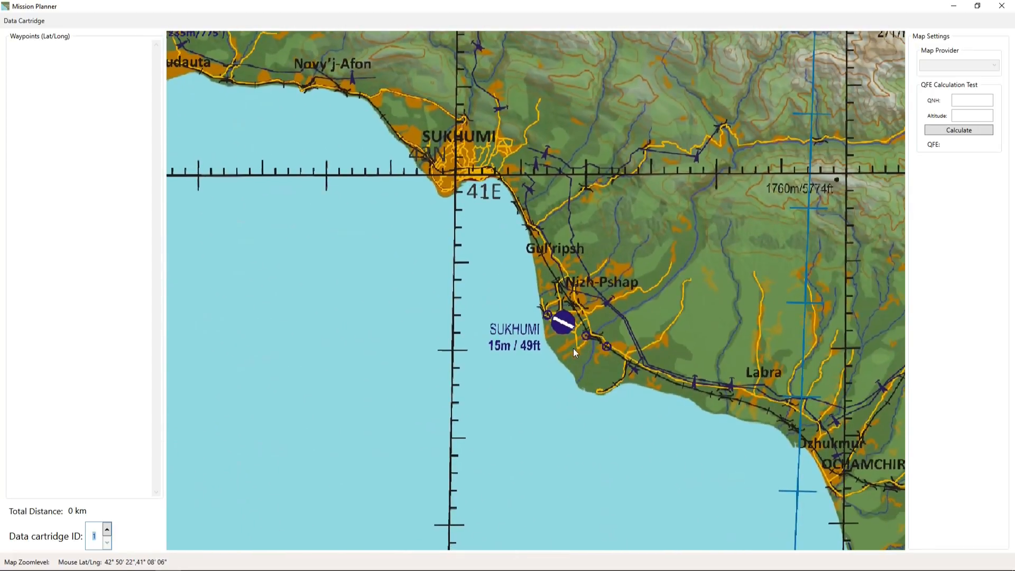
pyautogui.moveTo(835, 456); pyautogui.dragTo(446, 103)
pyautogui.scroll(-1, 703, 459)
pyautogui.moveTo(708, 475); pyautogui.dragTo(568, 174)
pyautogui.moveTo(618, 350); pyautogui.dragTo(591, 265)
# Set the LS waypoint on the Sochi-Adler airfield symbol, at about N 43° 26' 41", E 39° 56' 34".
pyautogui.moveTo(498, 271); pyautogui.dragTo(592, 446)
pyautogui.moveTo(520, 267); pyautogui.dragTo(627, 461)
pyautogui.moveTo(482, 237); pyautogui.dragTo(677, 396)
pyautogui.moveTo(458, 259); pyautogui.dragTo(641, 371)
pyautogui.moveTo(484, 207); pyautogui.dragTo(550, 303)
pyautogui.scroll(2, 541, 299)
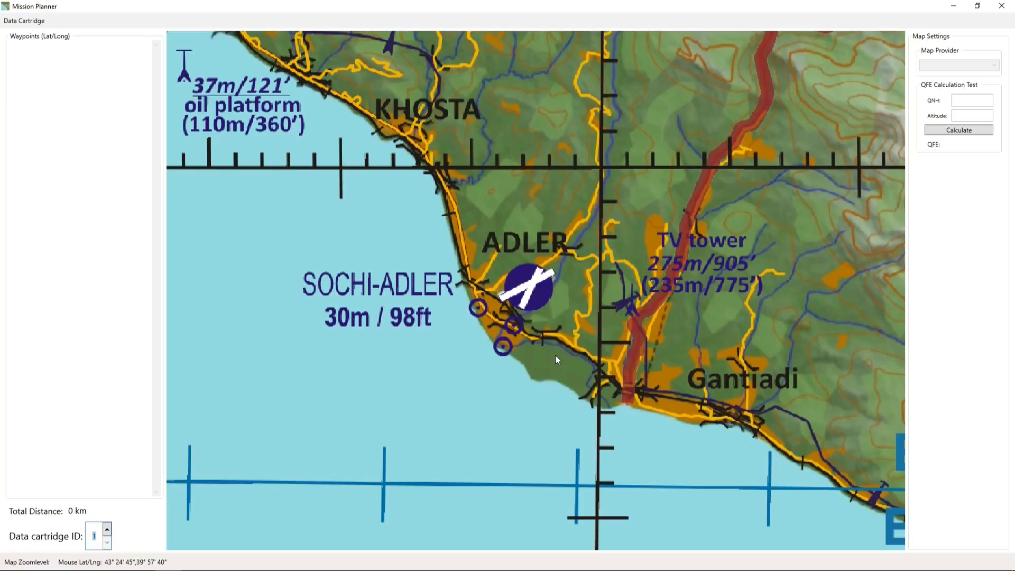
pyautogui.rightClick(529, 290)
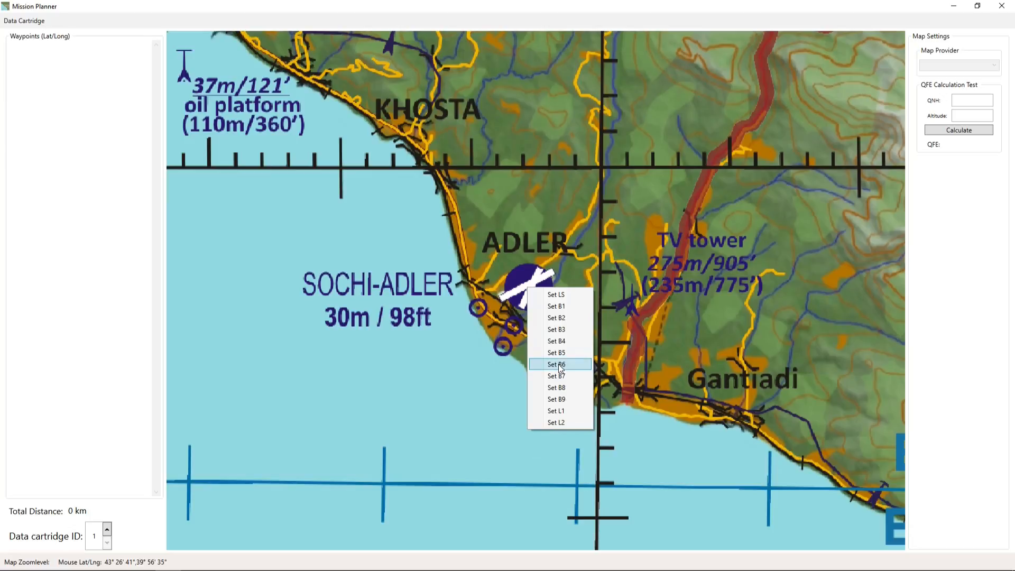
pyautogui.click(557, 295)
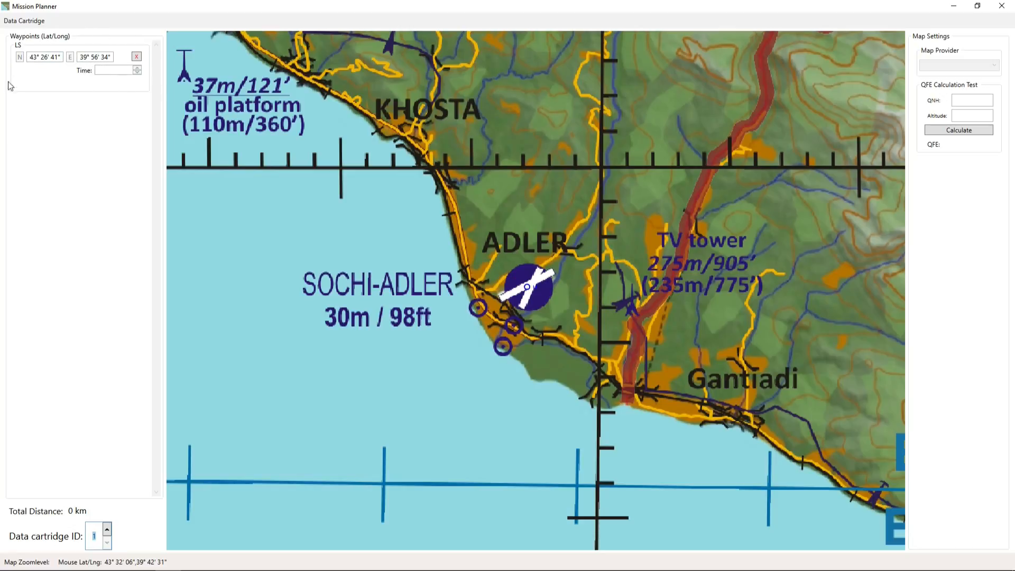
# Set waypoint B1 at the tip of the headland by Pitzunda, at about N 43° 08' 49", E 40° 20' 23".
pyautogui.scroll(-5, 455, 265)
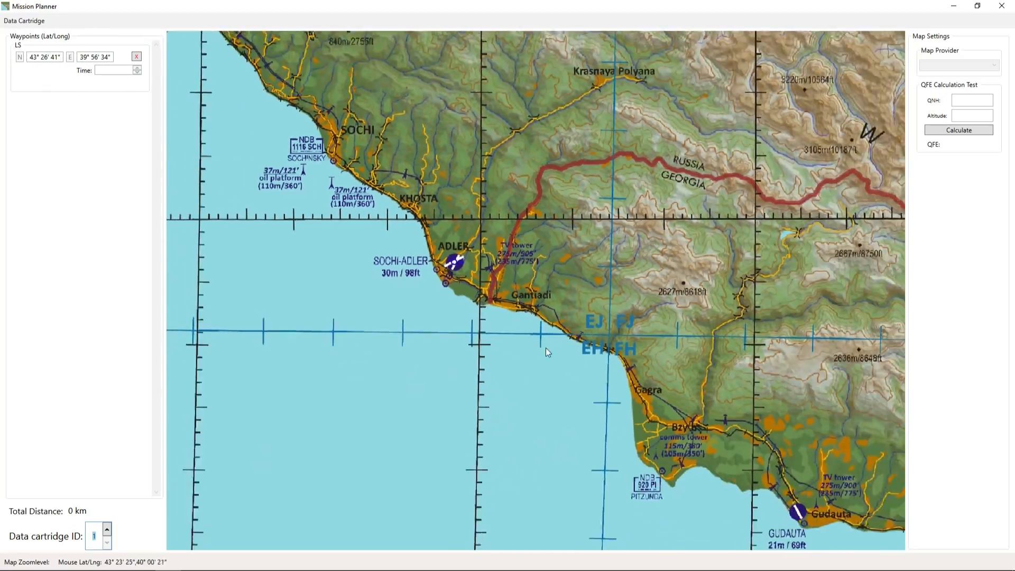
pyautogui.scroll(5, 618, 406)
pyautogui.scroll(1, 627, 410)
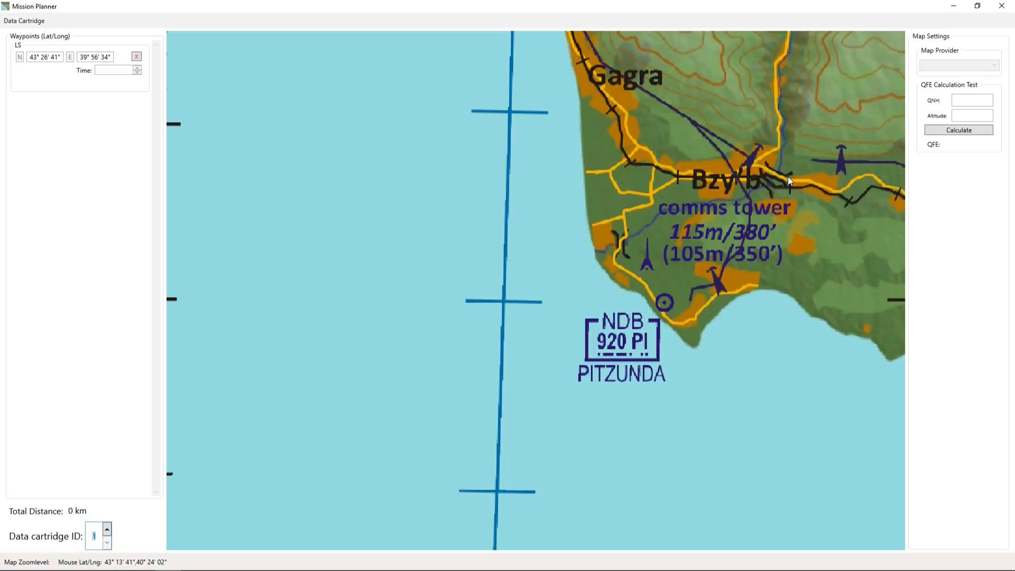
pyautogui.rightClick(694, 347)
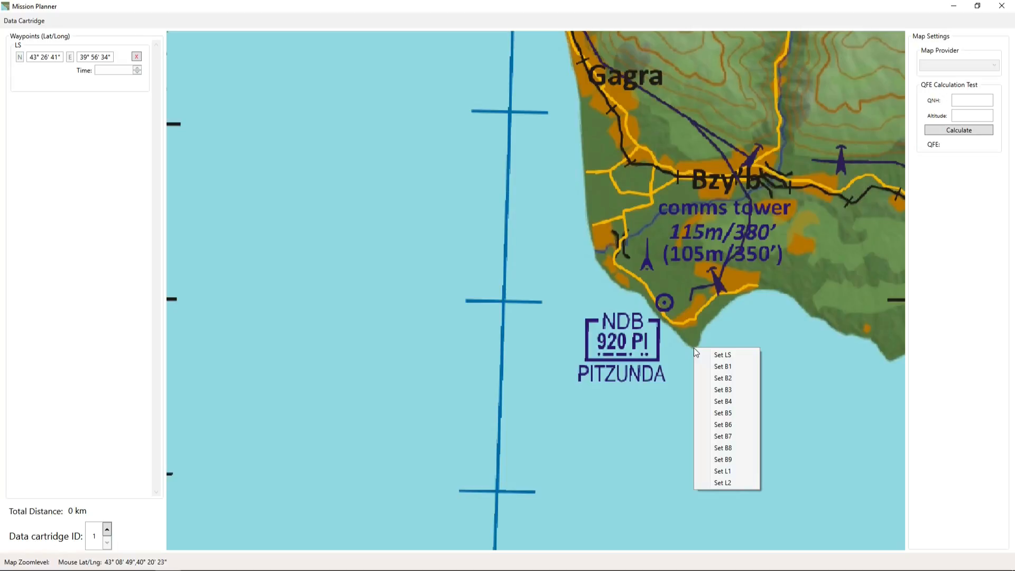
pyautogui.click(732, 368)
# Set waypoint B2 in the open Black Sea southwest of B1, at about N 42° 44' 29", E 39° 40' 55".
pyautogui.scroll(-5, 621, 374)
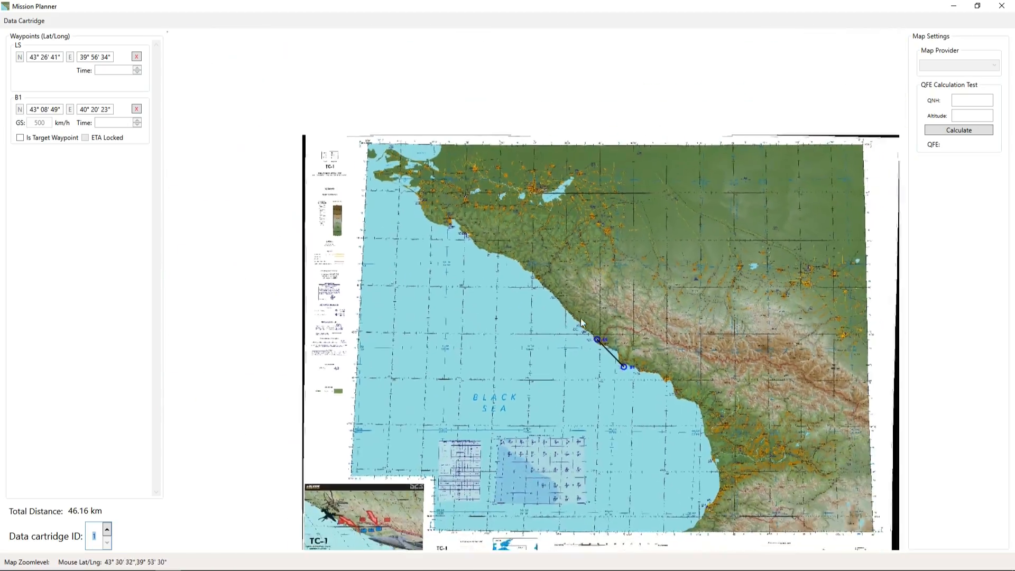
pyautogui.scroll(3, 475, 375)
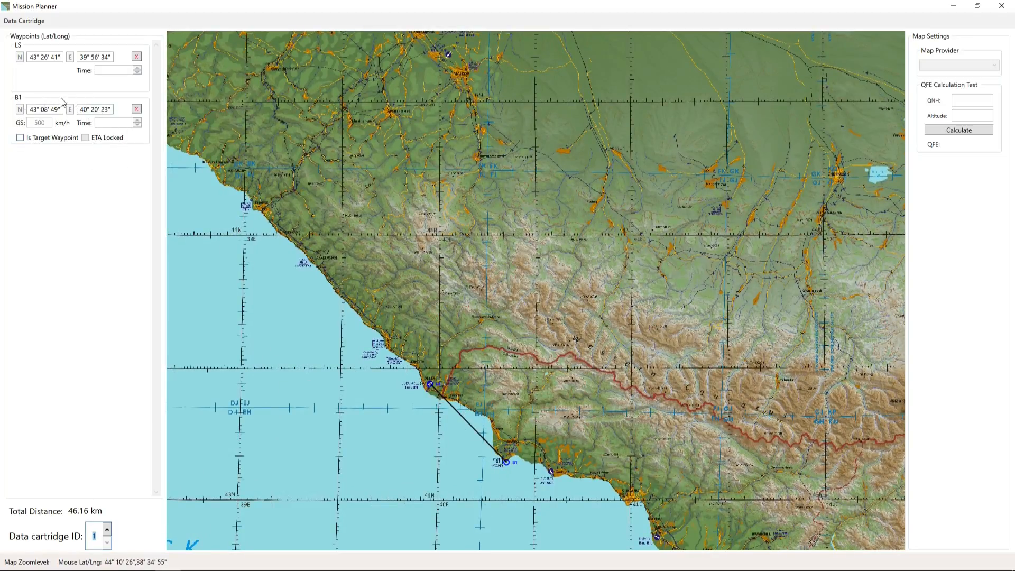
pyautogui.moveTo(587, 426); pyautogui.dragTo(668, 322)
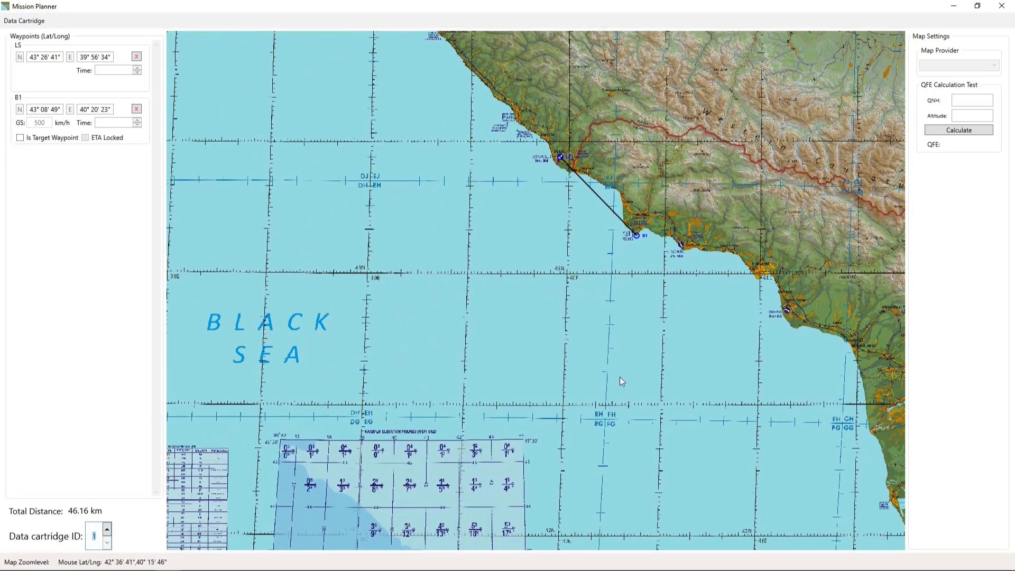
pyautogui.scroll(2, 539, 400)
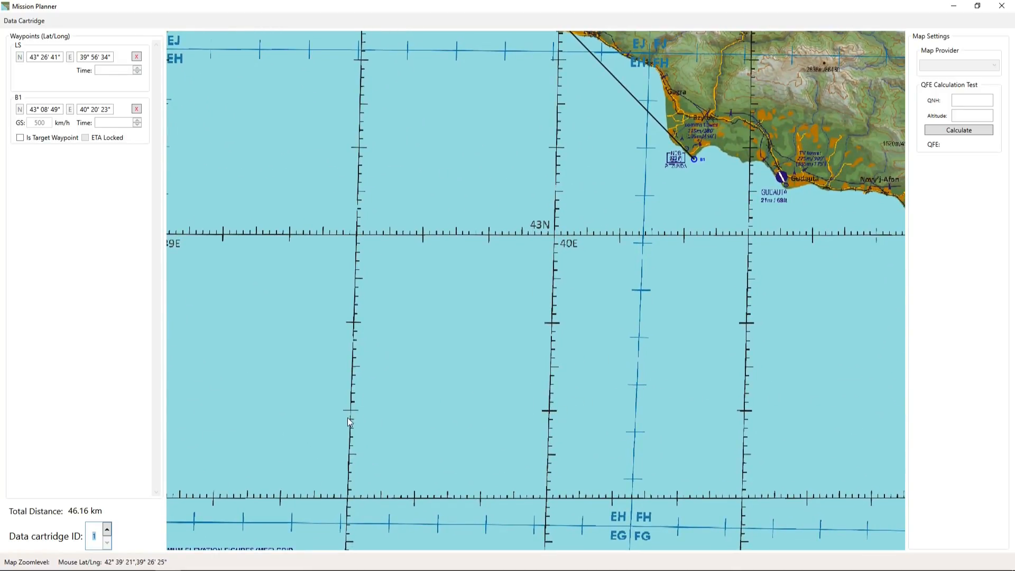
pyautogui.rightClick(443, 376)
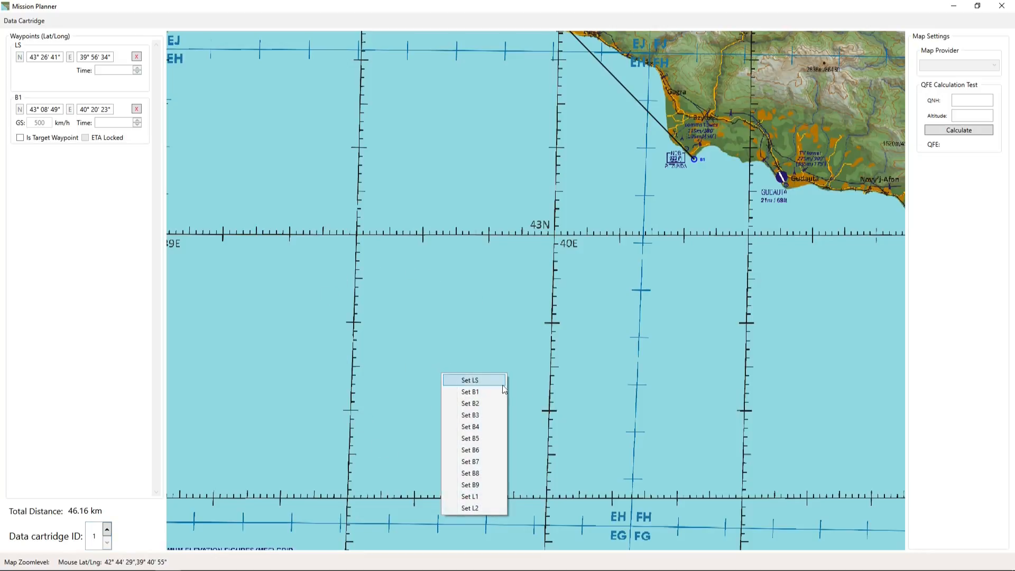
pyautogui.click(475, 404)
# Set the L1 landing waypoint on the Sochi-Adler airfield symbol, at about N 43° 26' 40", E 39° 56' 20".
pyautogui.scroll(-1, 555, 383)
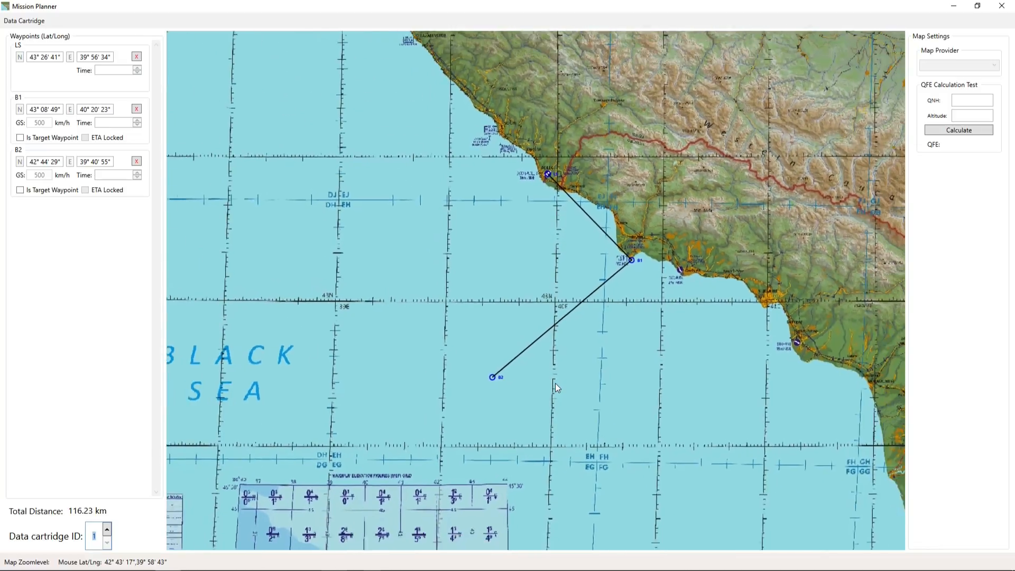
pyautogui.scroll(3, 507, 285)
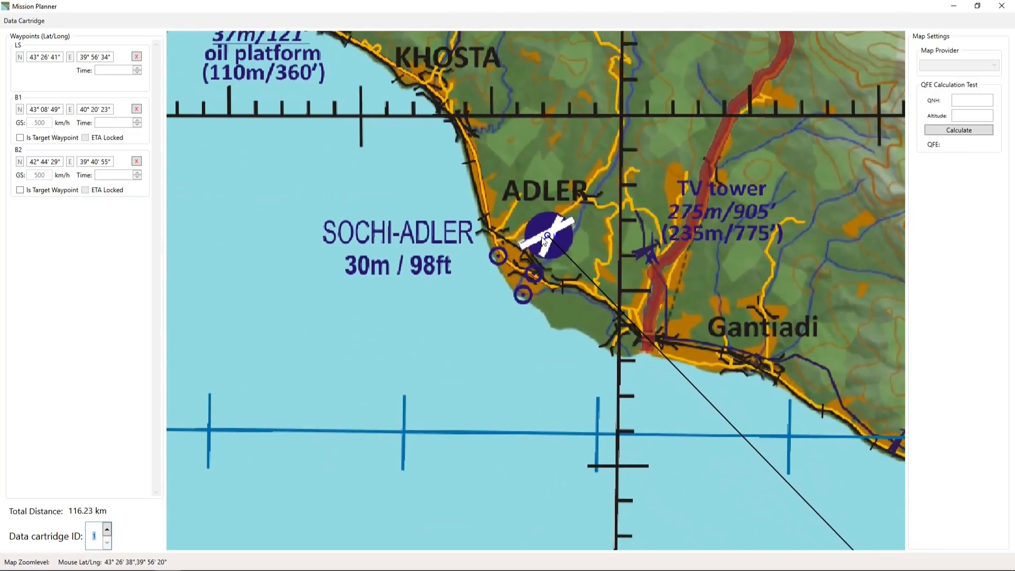
pyautogui.rightClick(544, 240)
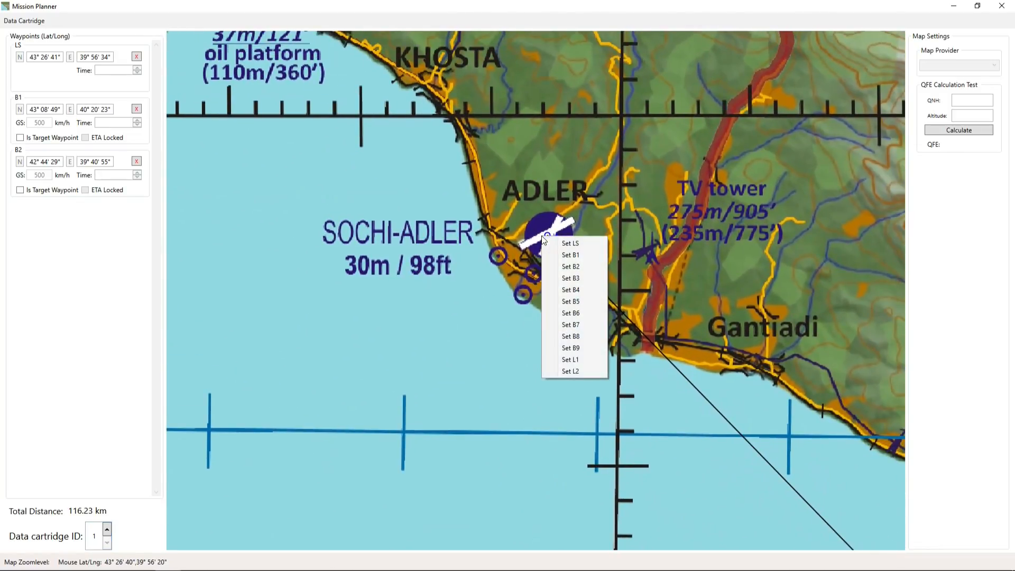
pyautogui.click(570, 360)
# Examine the complete route from Sochi-Adler through B1 and B2 back to L1, including its total distance and the waypoint target options.
pyautogui.scroll(-5, 529, 368)
pyautogui.scroll(5, 613, 317)
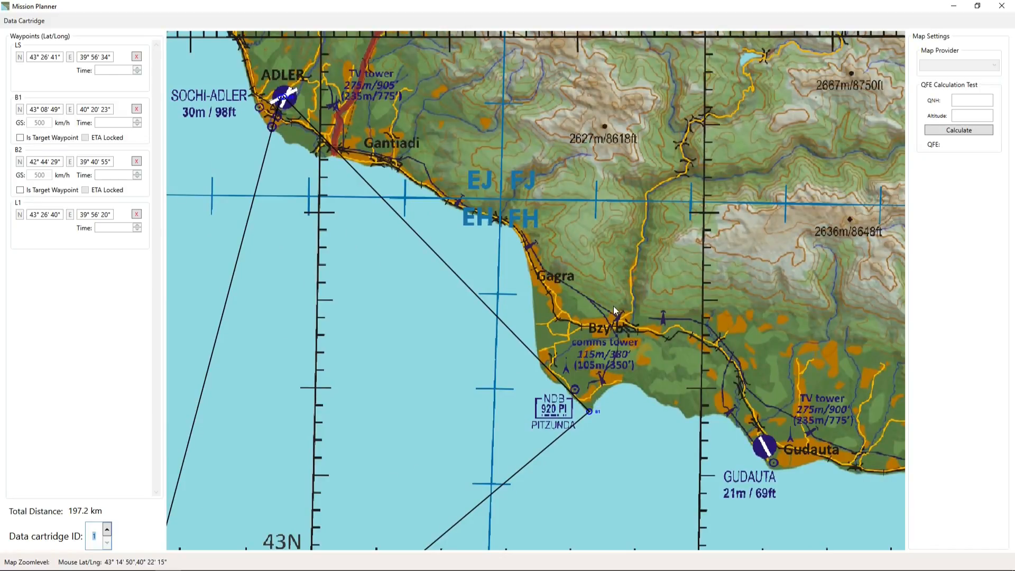
pyautogui.moveTo(613, 307); pyautogui.dragTo(756, 210)
pyautogui.moveTo(601, 339); pyautogui.dragTo(719, 165)
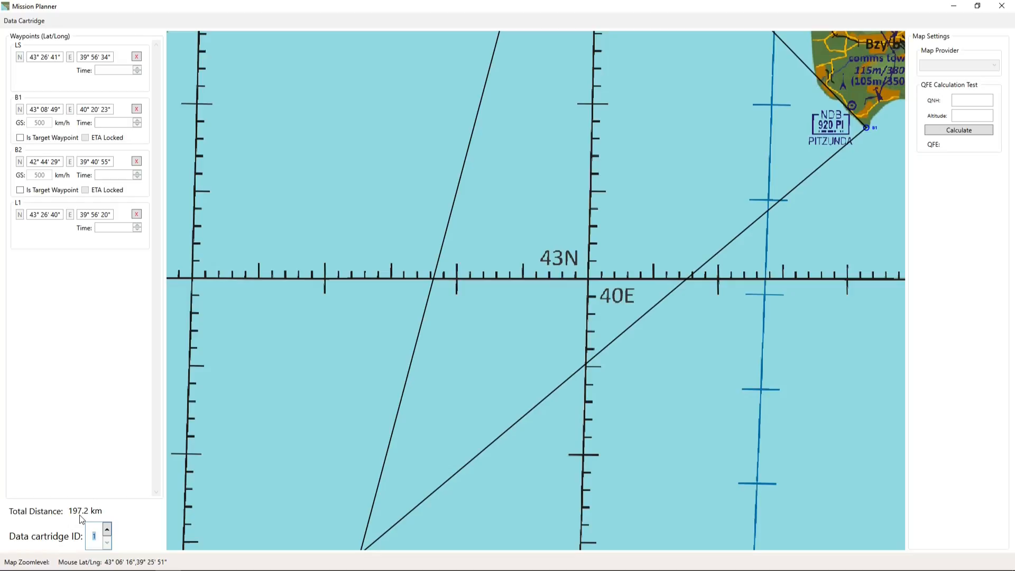
pyautogui.moveTo(571, 398); pyautogui.dragTo(525, 409)
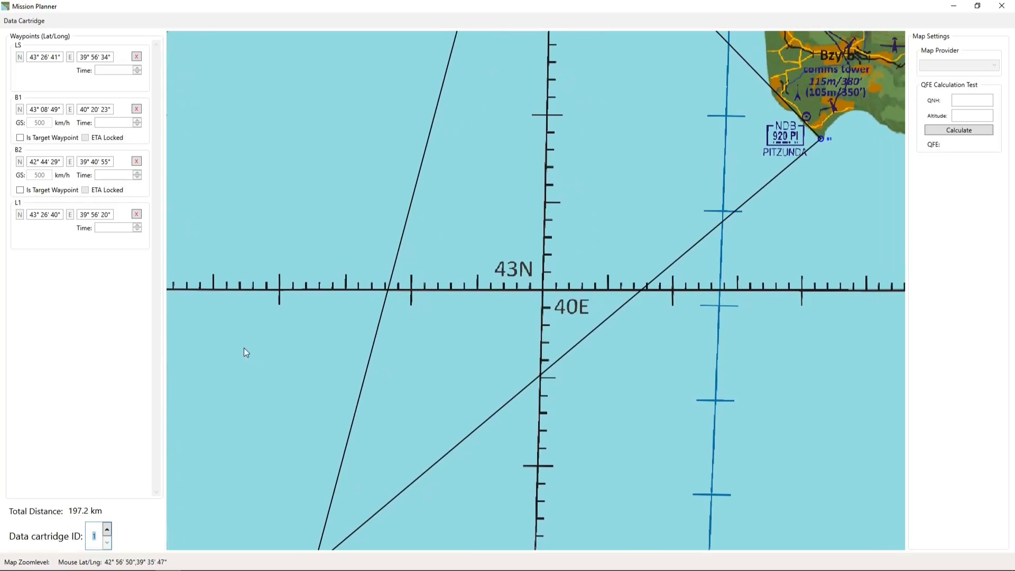
pyautogui.moveTo(588, 336); pyautogui.dragTo(545, 353)
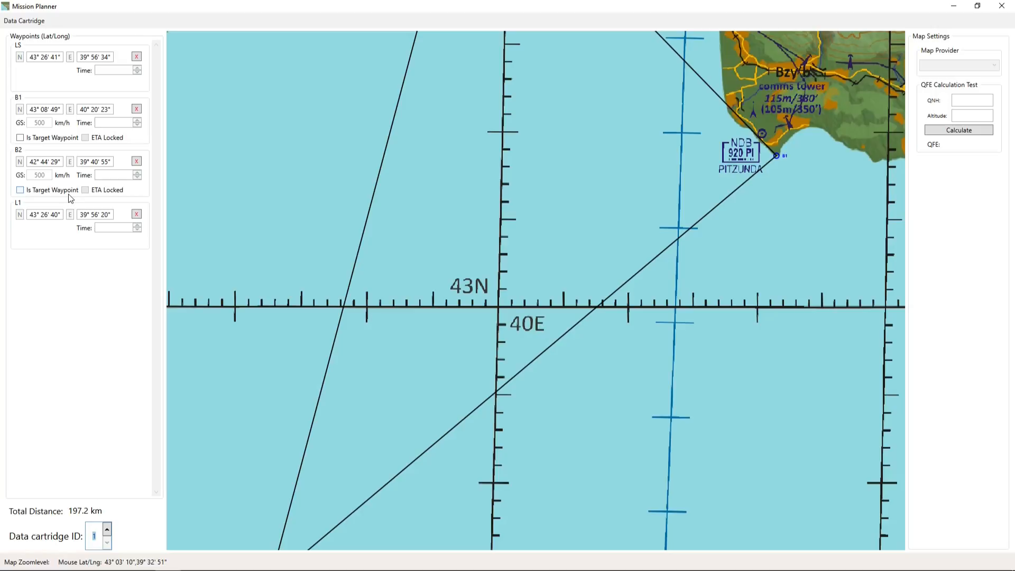
pyautogui.click(20, 190)
pyautogui.scroll(-3, 596, 231)
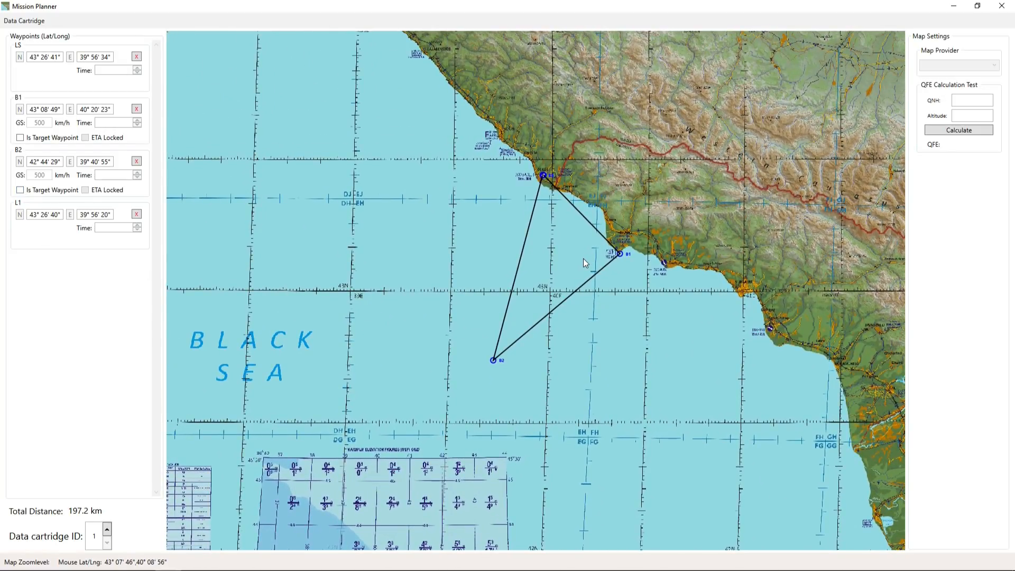
pyautogui.scroll(1, 582, 259)
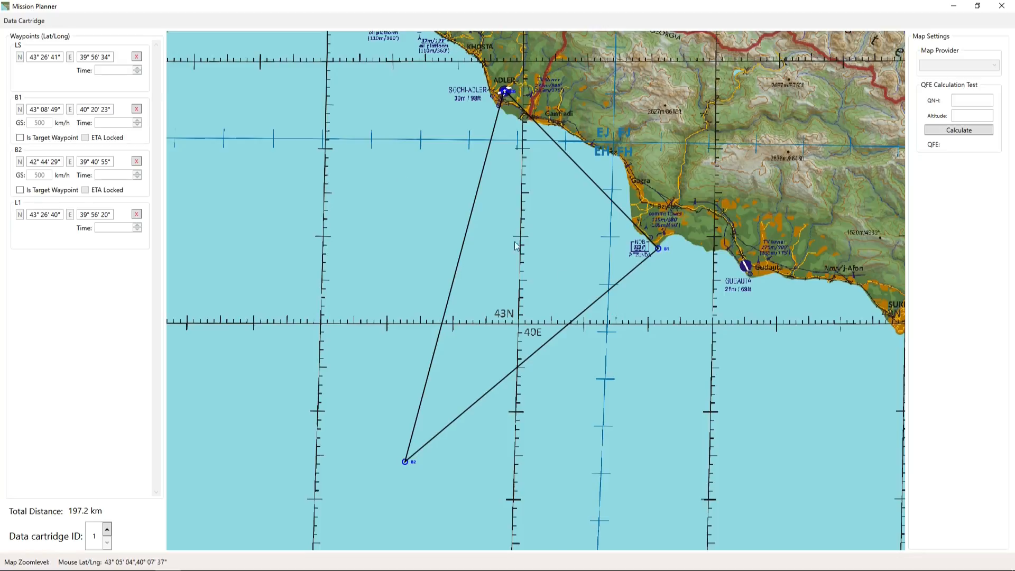
# Export the planned route to the data cartridge with ID 1 and dismiss the resulting messages.
pyautogui.click(24, 23)
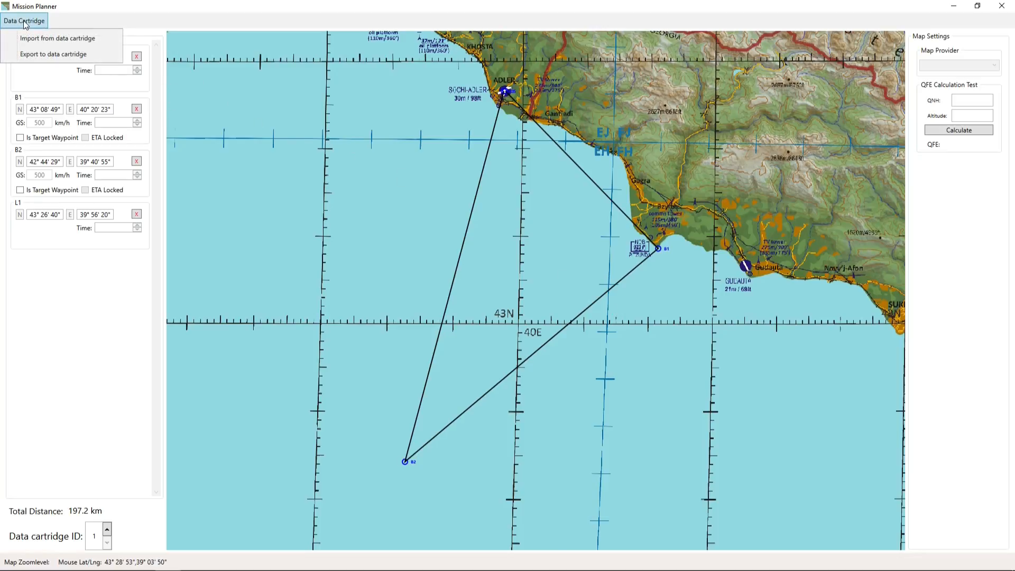
pyautogui.click(66, 55)
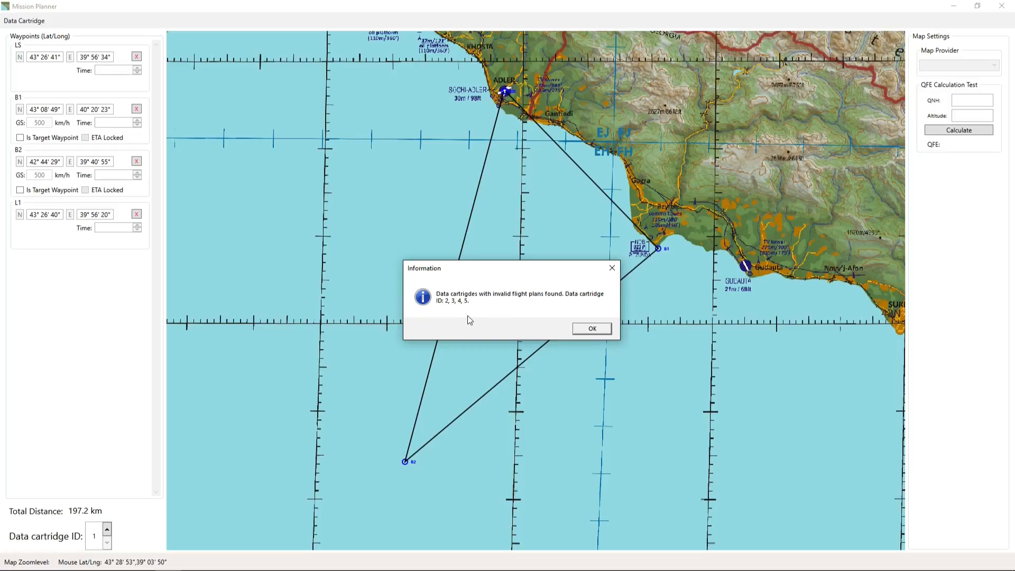
pyautogui.click(591, 329)
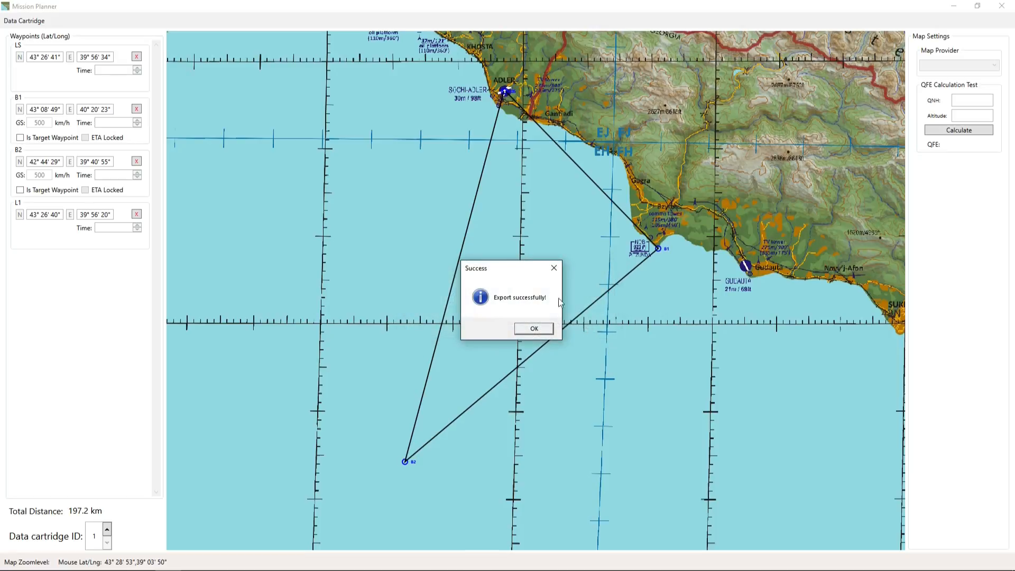
pyautogui.click(529, 330)
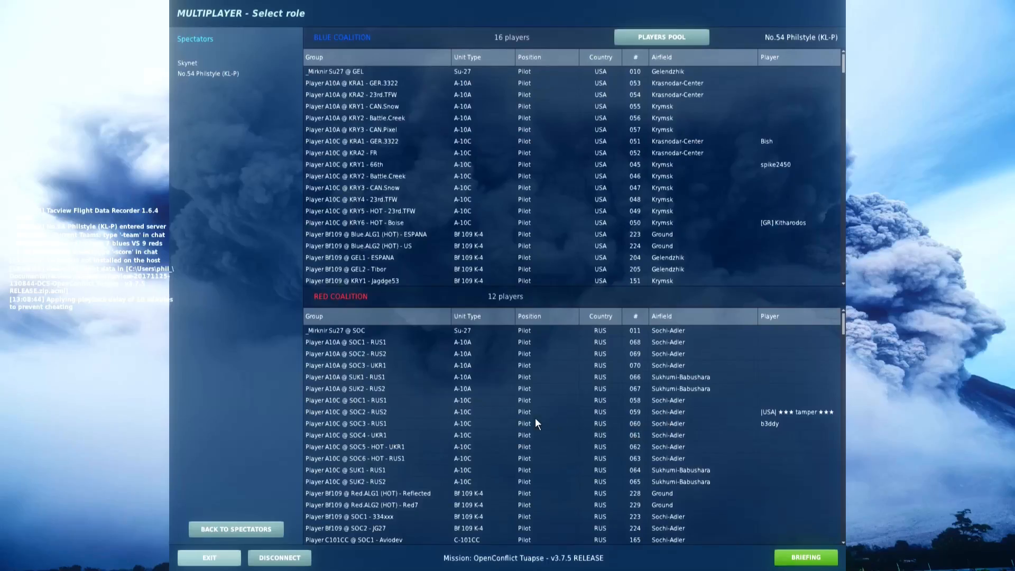
# In DCS World's multiplayer role selection, take the red coalition AJS37 slot "Player Viggen @ SOC1 - Bare" at Sochi-Adler.
pyautogui.scroll(-4, 747, 380)
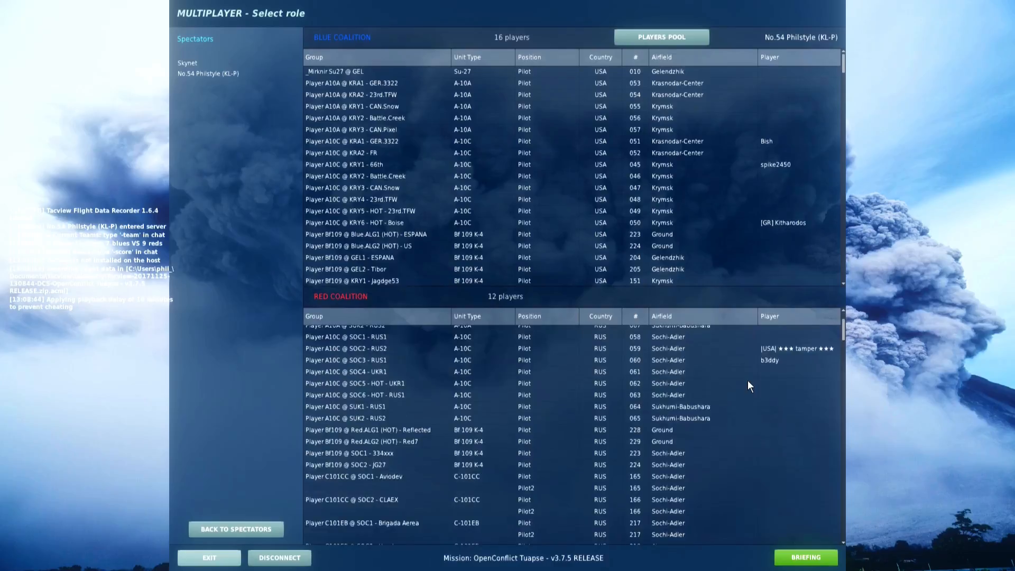
pyautogui.scroll(-5, 674, 396)
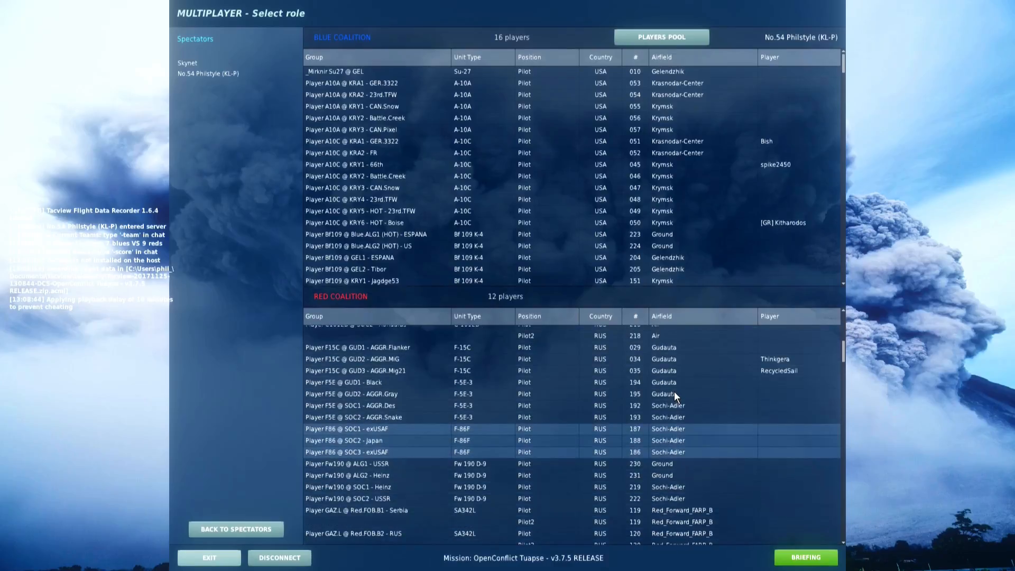
pyautogui.scroll(-5, 638, 428)
pyautogui.scroll(-8, 638, 425)
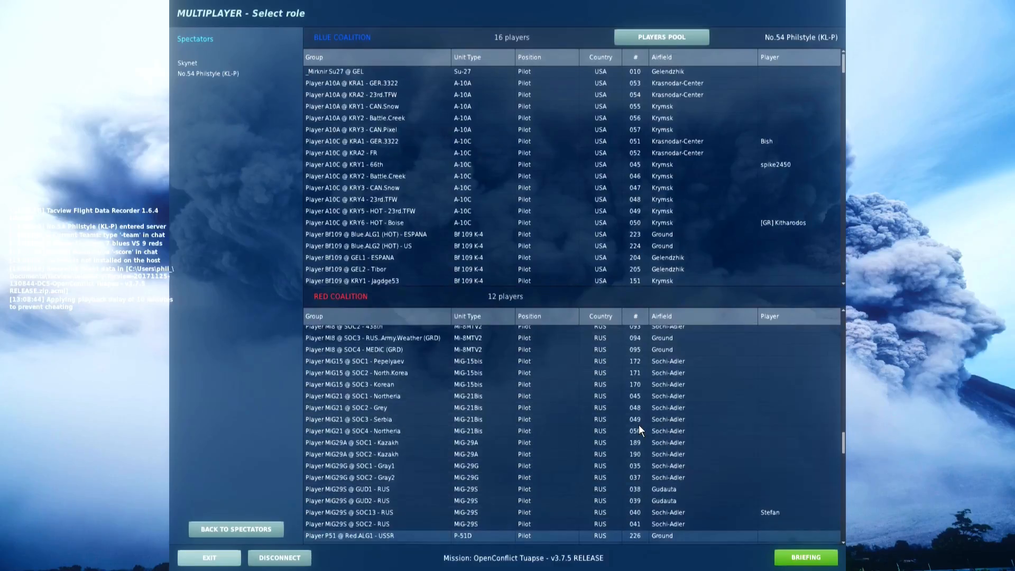
pyautogui.scroll(-10, 638, 426)
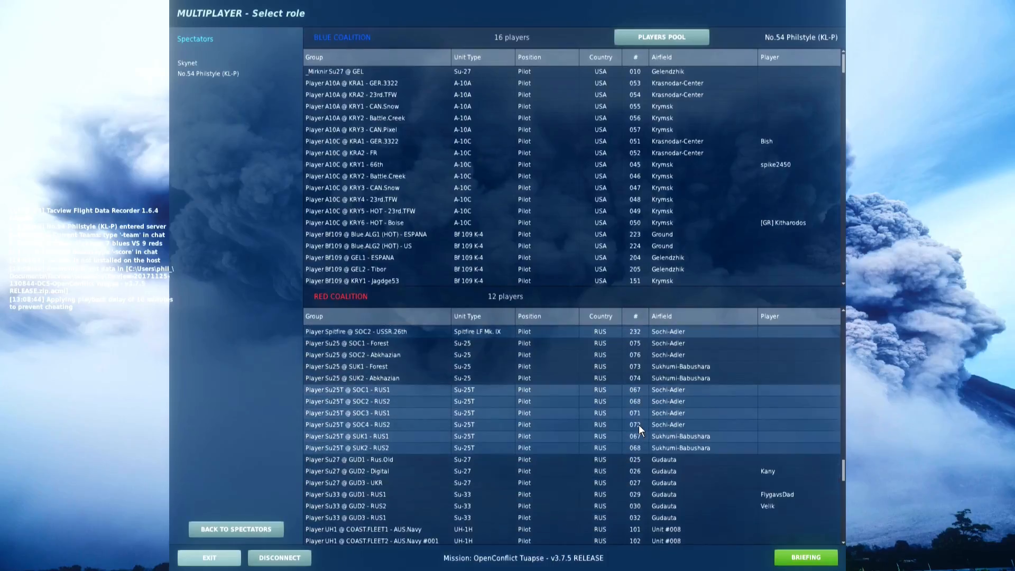
pyautogui.scroll(-3, 638, 424)
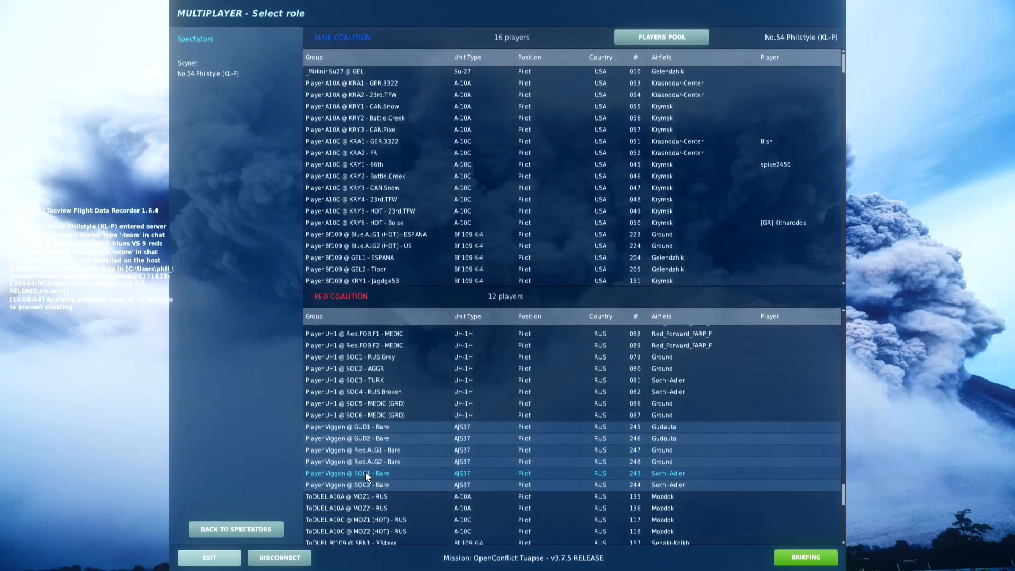
pyautogui.click(776, 474)
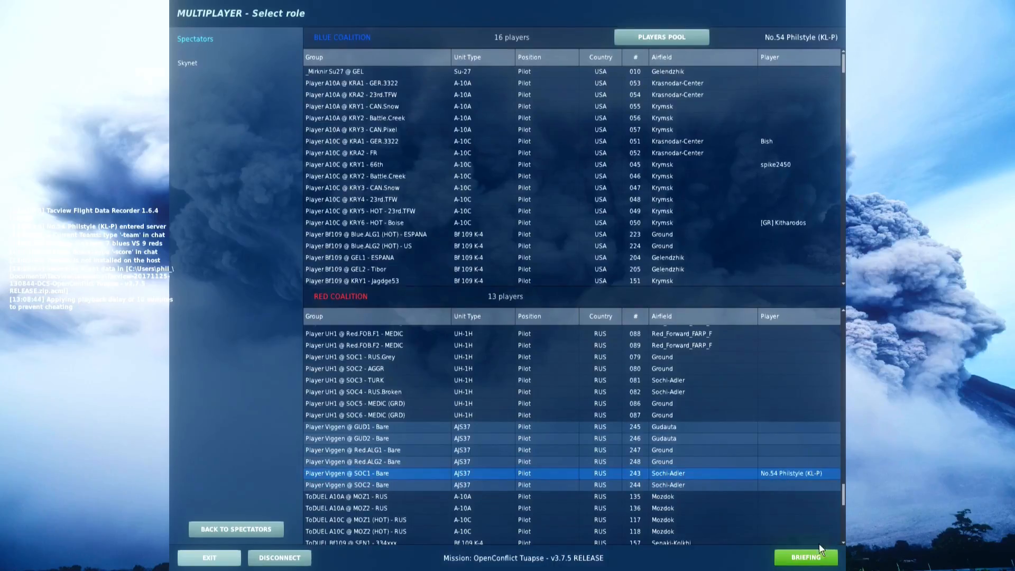
# Enter the Viggen cockpit through the mission briefing and switch on the cockpit illumination.
pyautogui.click(816, 558)
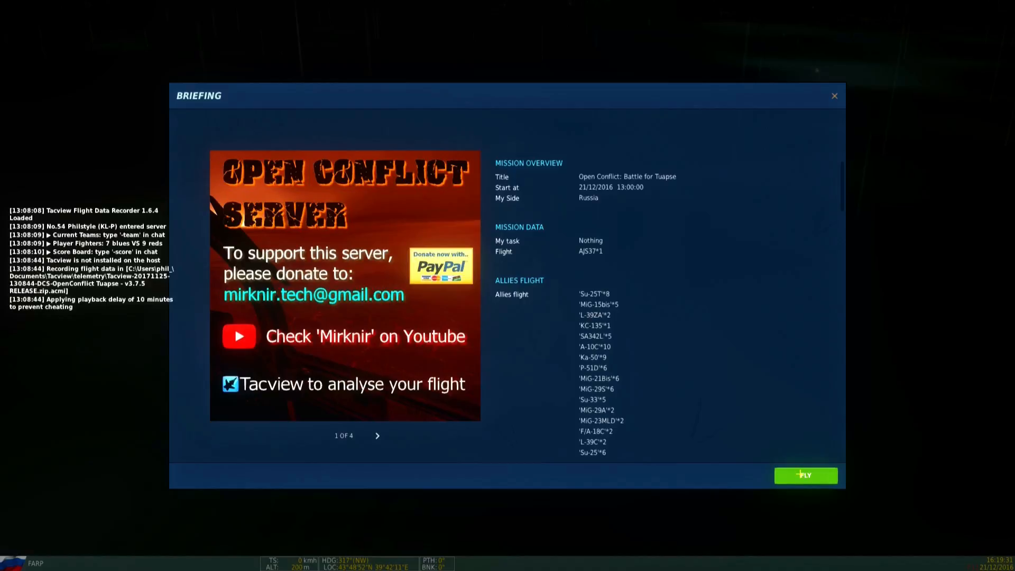
pyautogui.click(800, 474)
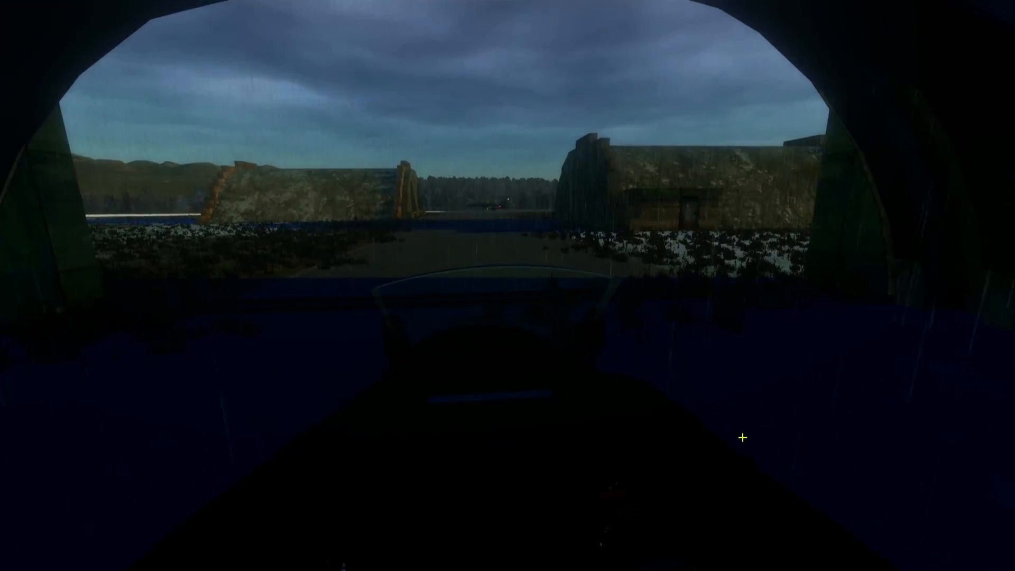
pyautogui.hotkey('alt', 'l')
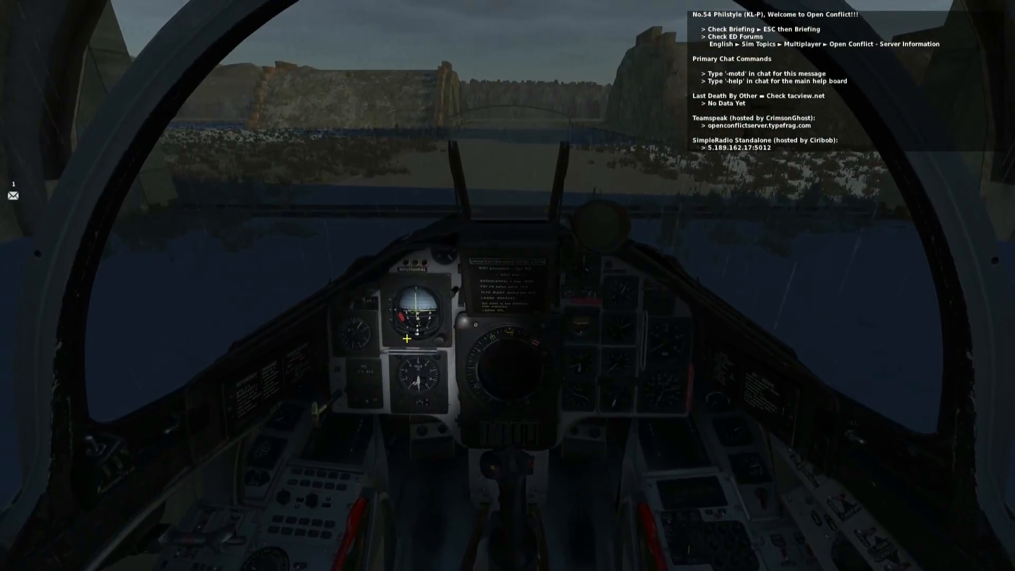
# Show the kneeboard and page through it to the Groundcrew settings page with the data cartridge selection.
pyautogui.hotkey('shift', 'k')
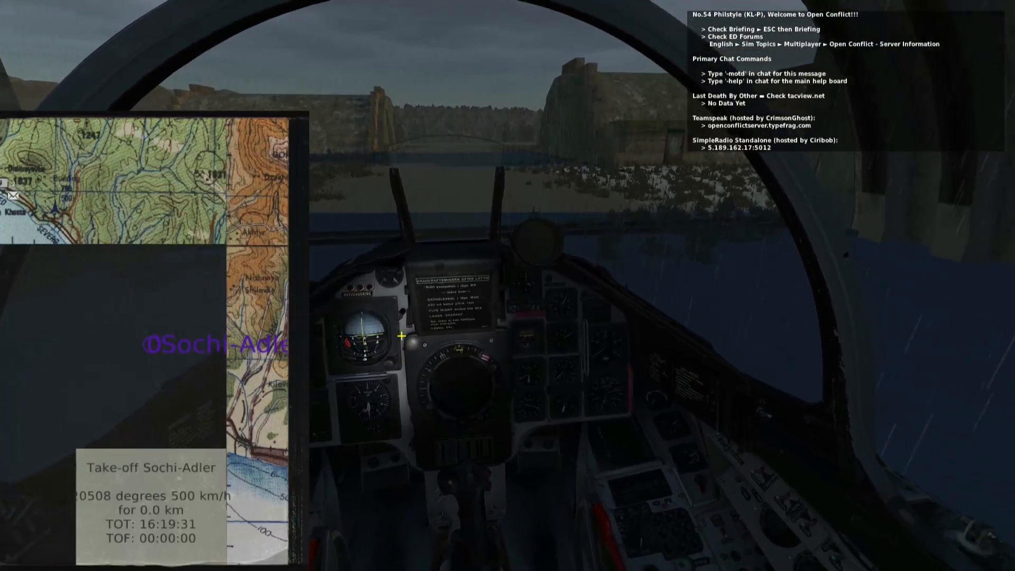
pyautogui.press(']')
pyautogui.press(']')
pyautogui.press(']')
pyautogui.press(']')
pyautogui.press(']')
pyautogui.press(']')
pyautogui.press(']')
pyautogui.press(']')
pyautogui.press(']')
pyautogui.press(']')
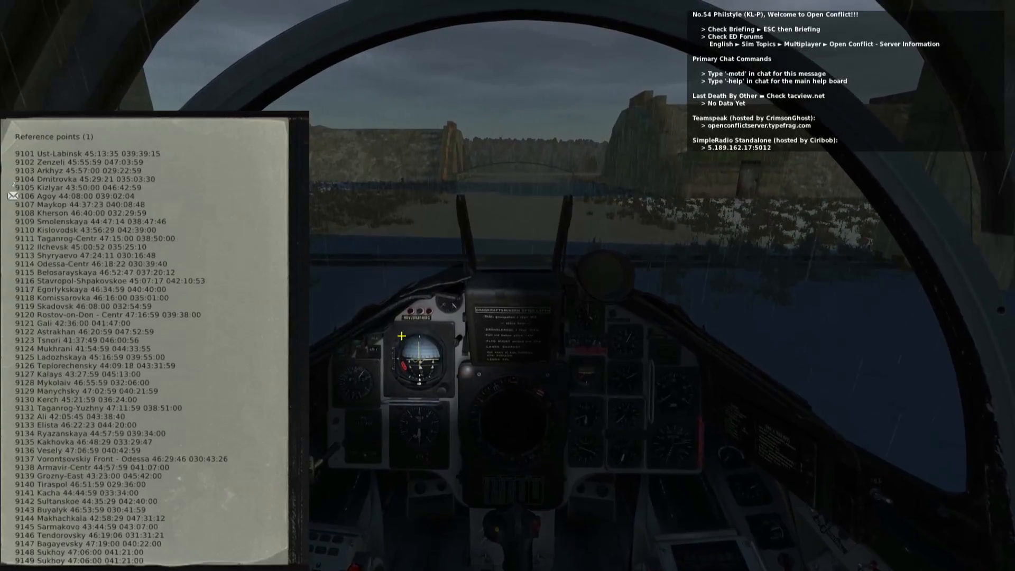
pyautogui.press(']')
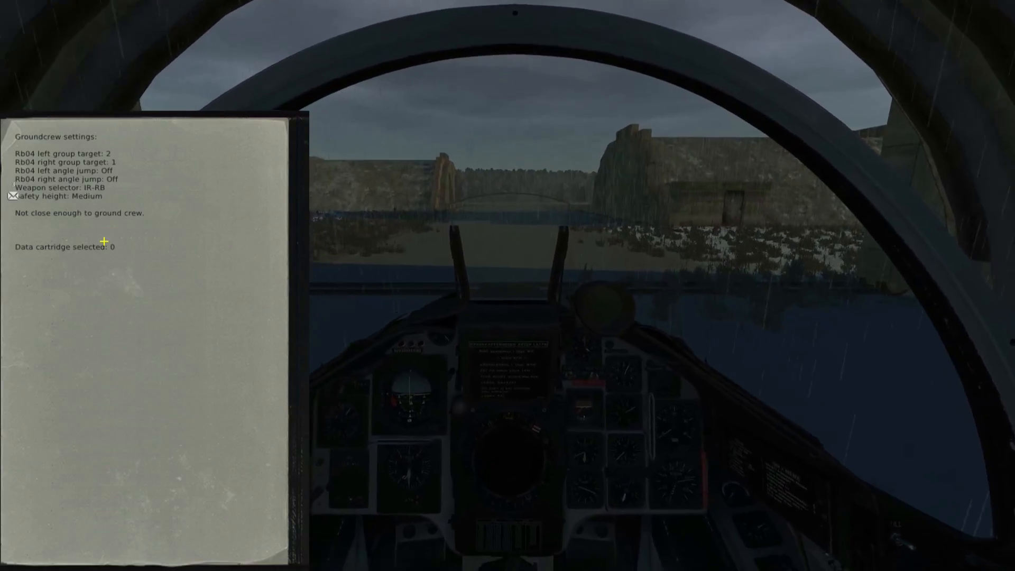
# Look up the keyboard bindings of Select Data Cartridge - Down and Select Data Cartridge - Up in the AJS37 control settings.
pyautogui.press('Escape')
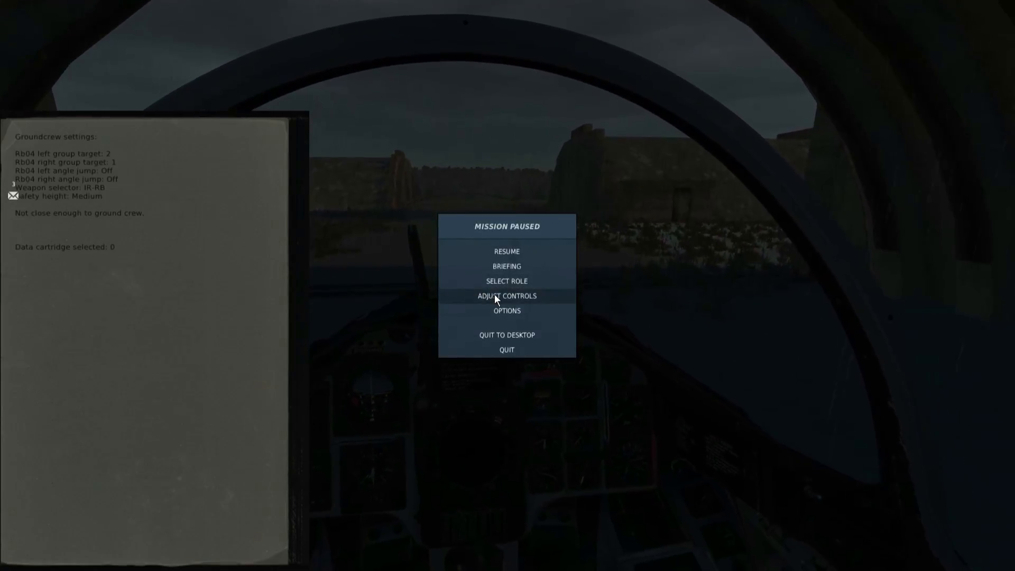
pyautogui.click(497, 294)
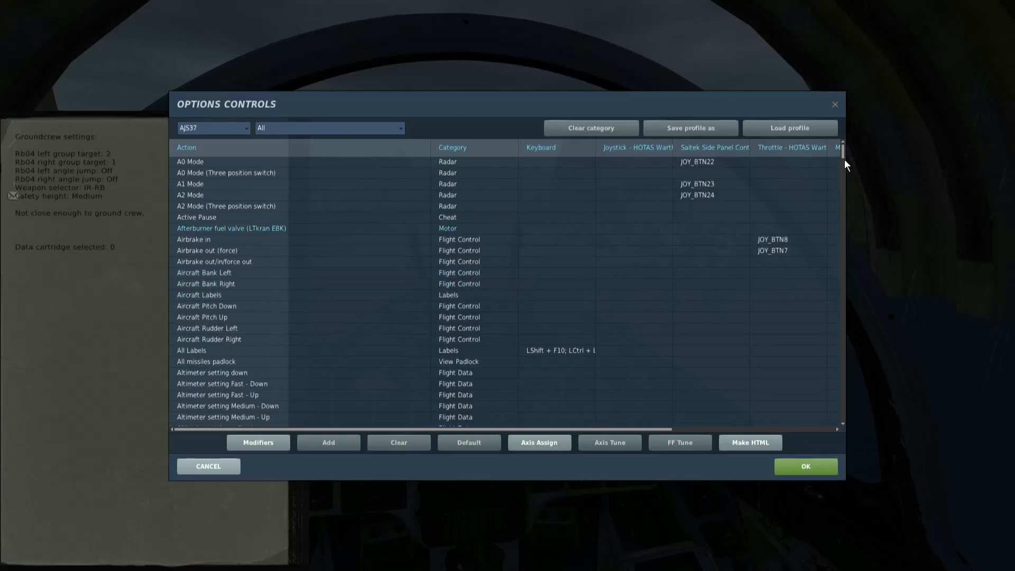
pyautogui.hotkey('ctrl', 'alt', 'c')
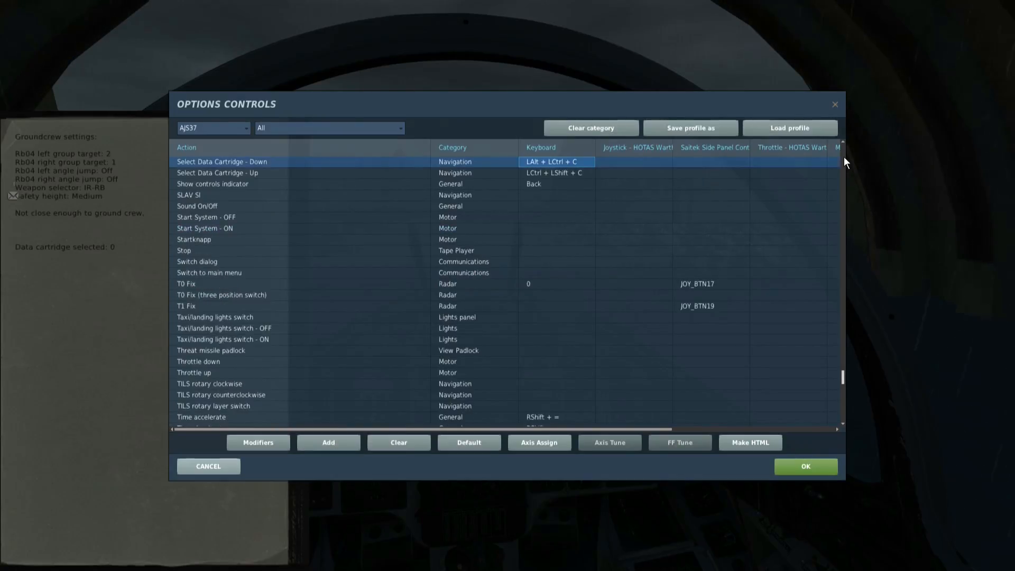
pyautogui.scroll(1, 277, 219)
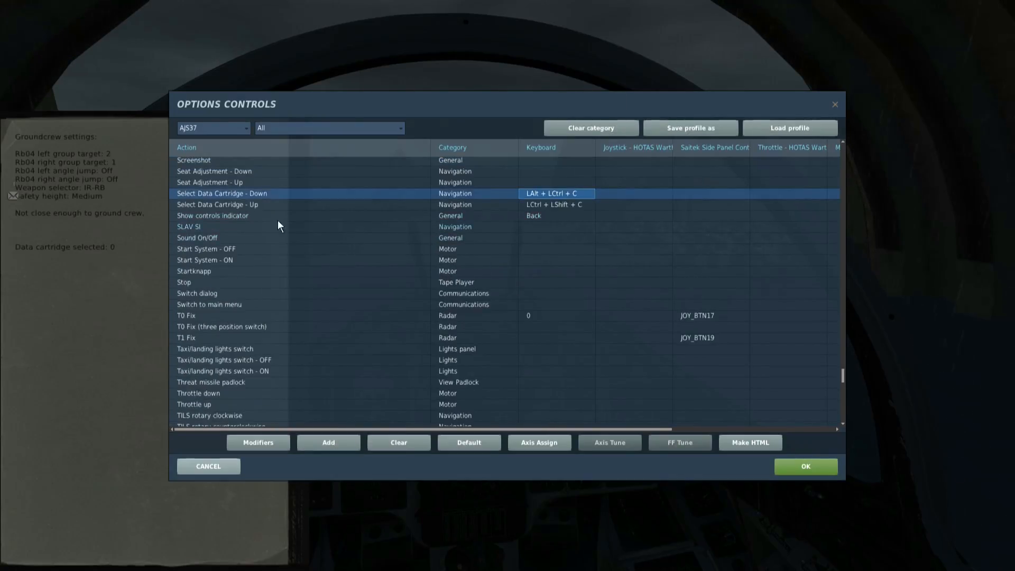
pyautogui.click(217, 204)
pyautogui.click(236, 194)
pyautogui.click(244, 204)
pyautogui.click(250, 193)
pyautogui.click(252, 204)
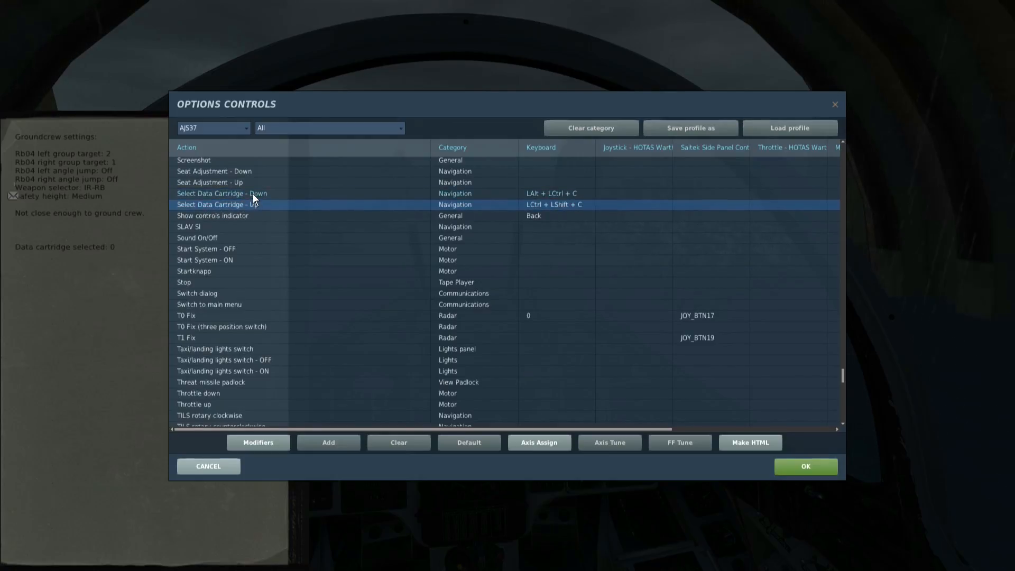
pyautogui.click(253, 194)
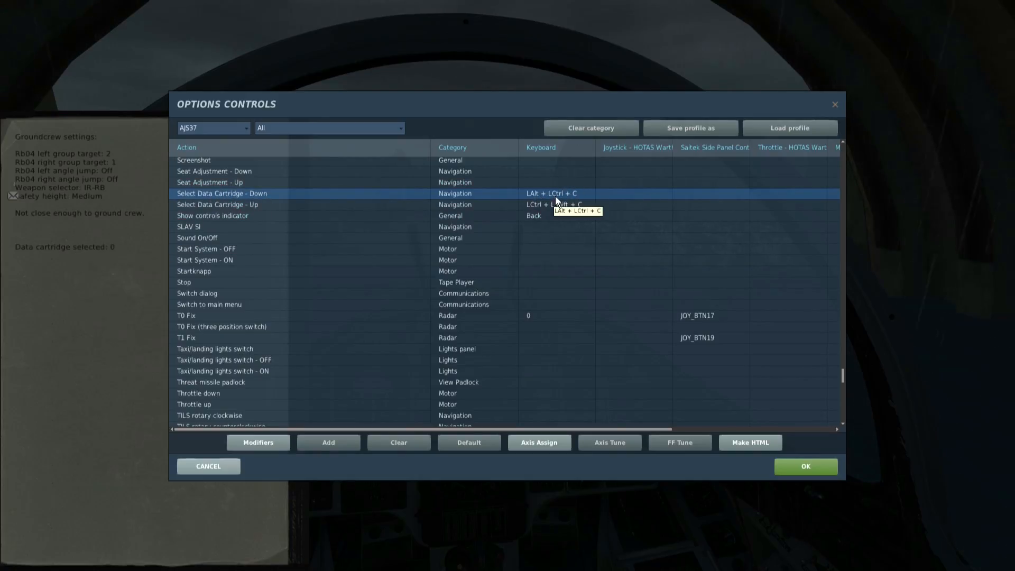
pyautogui.click(538, 205)
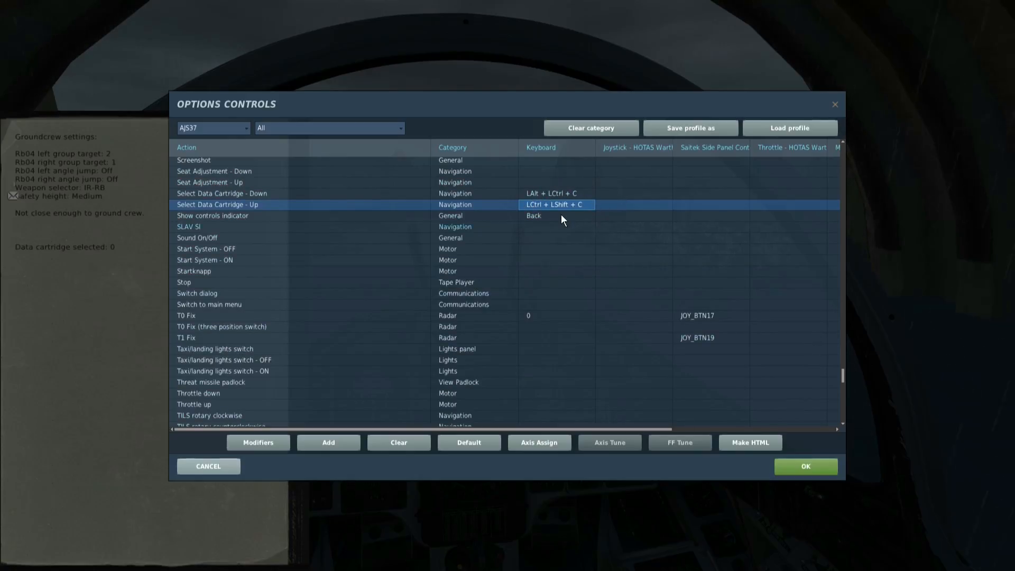
pyautogui.click(809, 468)
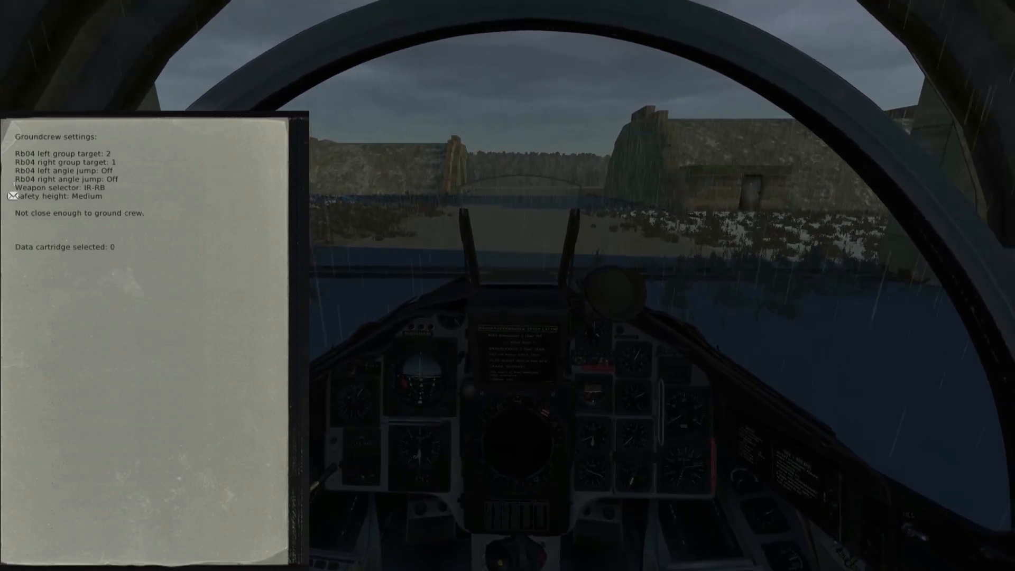
# Select data cartridge 1 for the aircraft.
pyautogui.hotkey('ctrl', 'alt', '1')
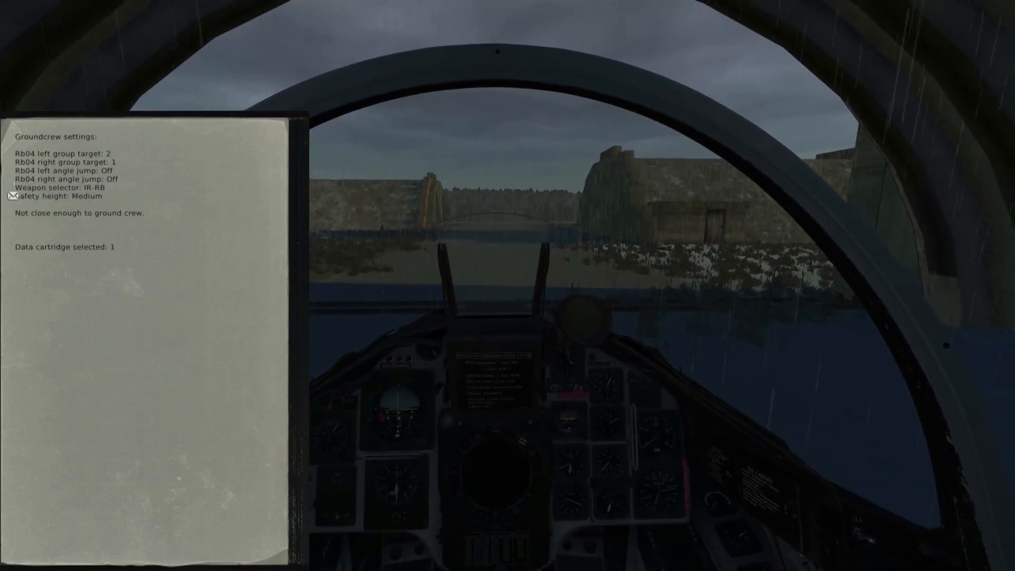